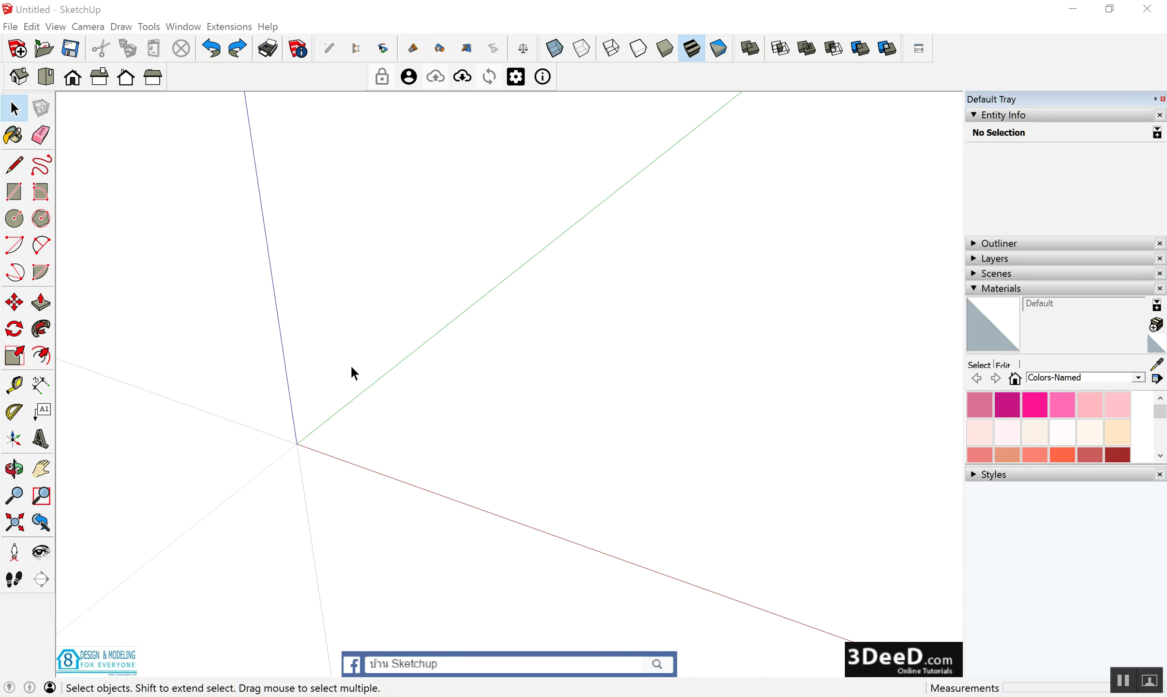
# Draw a flat rectangle from a corner near the origin, entering 66 as its dimensions.
pyautogui.moveTo(352, 404); pyautogui.dragTo(380, 416, button='middle')
pyautogui.press('r')
pyautogui.click(365, 411)
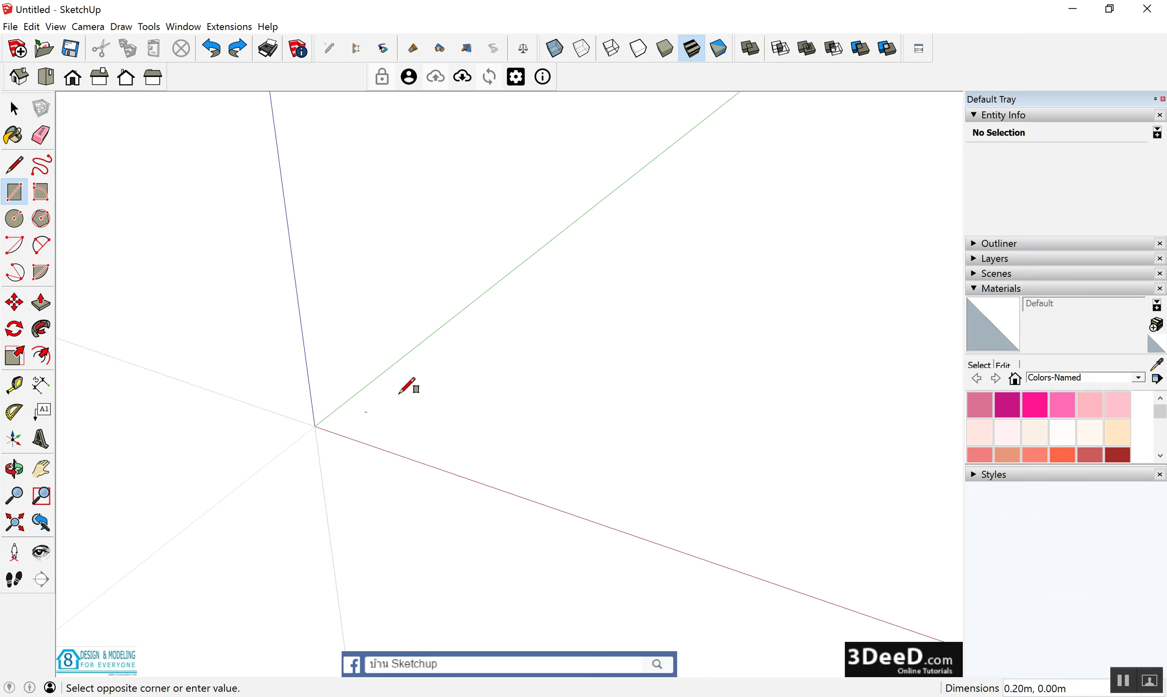
pyautogui.write('6')
pyautogui.write('6')
pyautogui.press('Return')
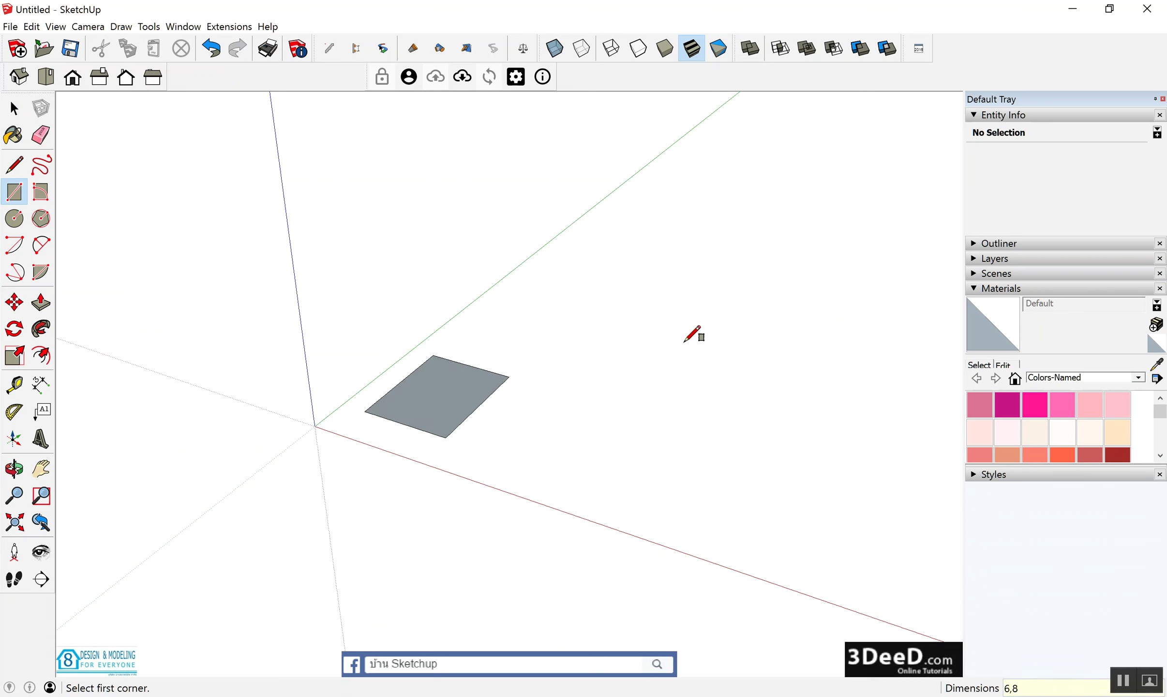
pyautogui.press('space')
# Reverse the rectangle's face so its front side points up, then reselect the face.
pyautogui.scroll(2, 443, 407)
pyautogui.scroll(2, 443, 408)
pyautogui.doubleClick(440, 403)
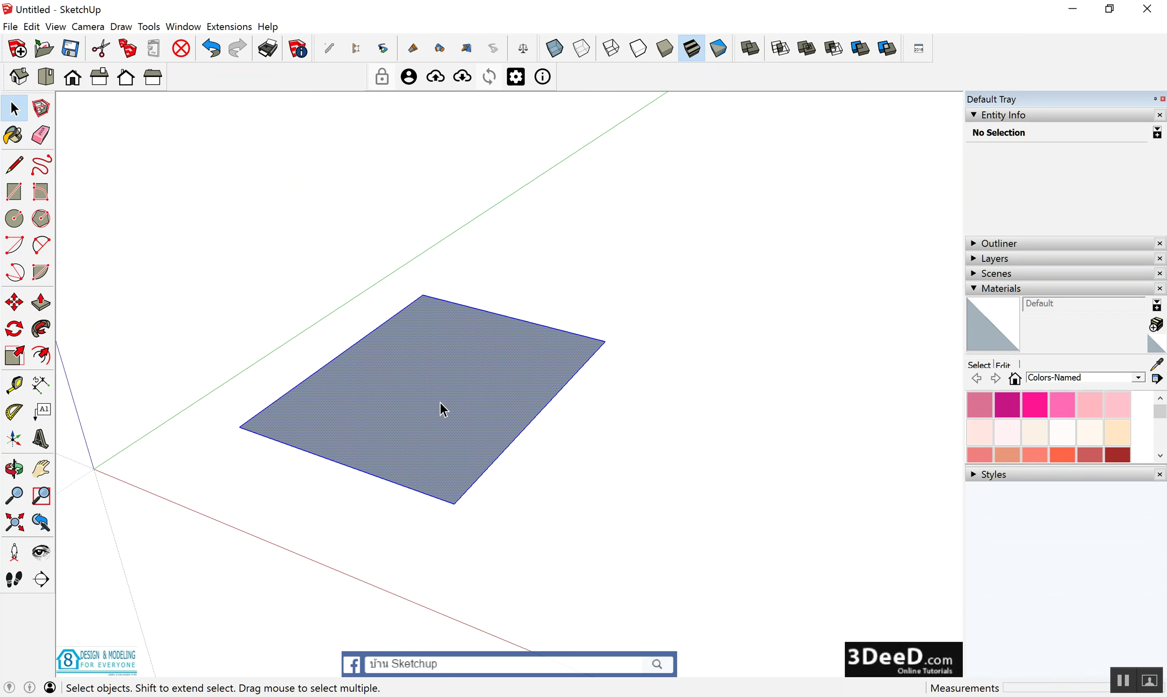
pyautogui.rightClick(441, 403)
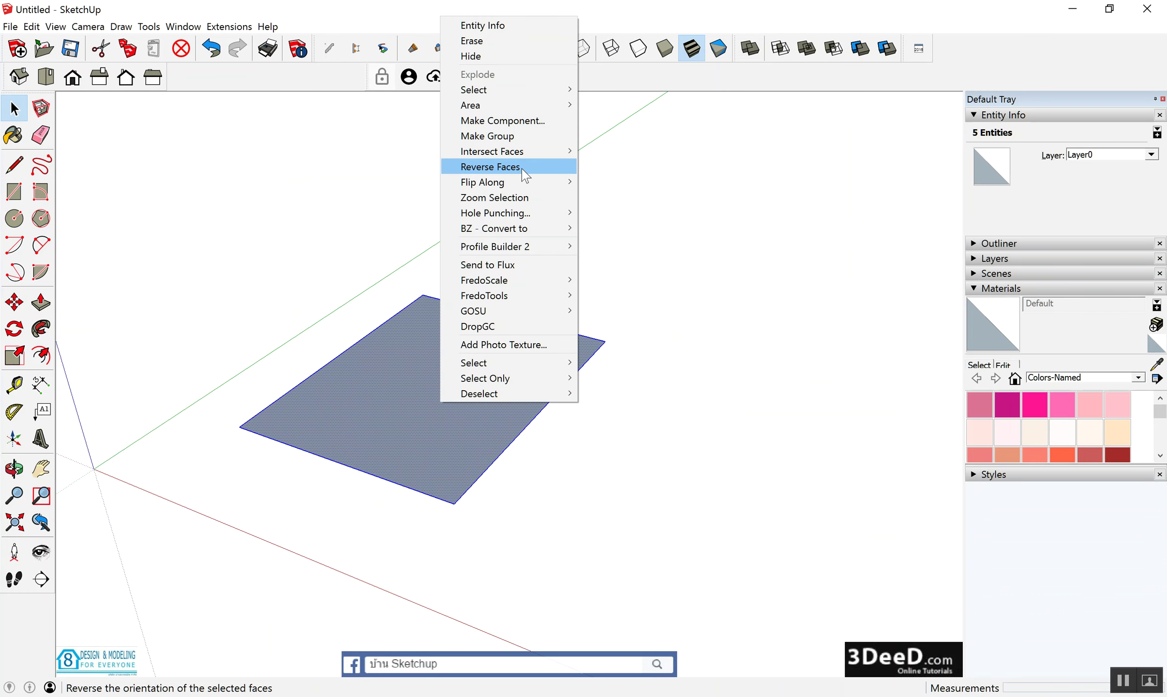
pyautogui.click(490, 166)
pyautogui.click(626, 454)
pyautogui.moveTo(627, 454)
pyautogui.mouseDown(button='middle')
pyautogui.moveTo(379, 483)
pyautogui.moveTo(482, 383)
pyautogui.mouseUp(button='middle')
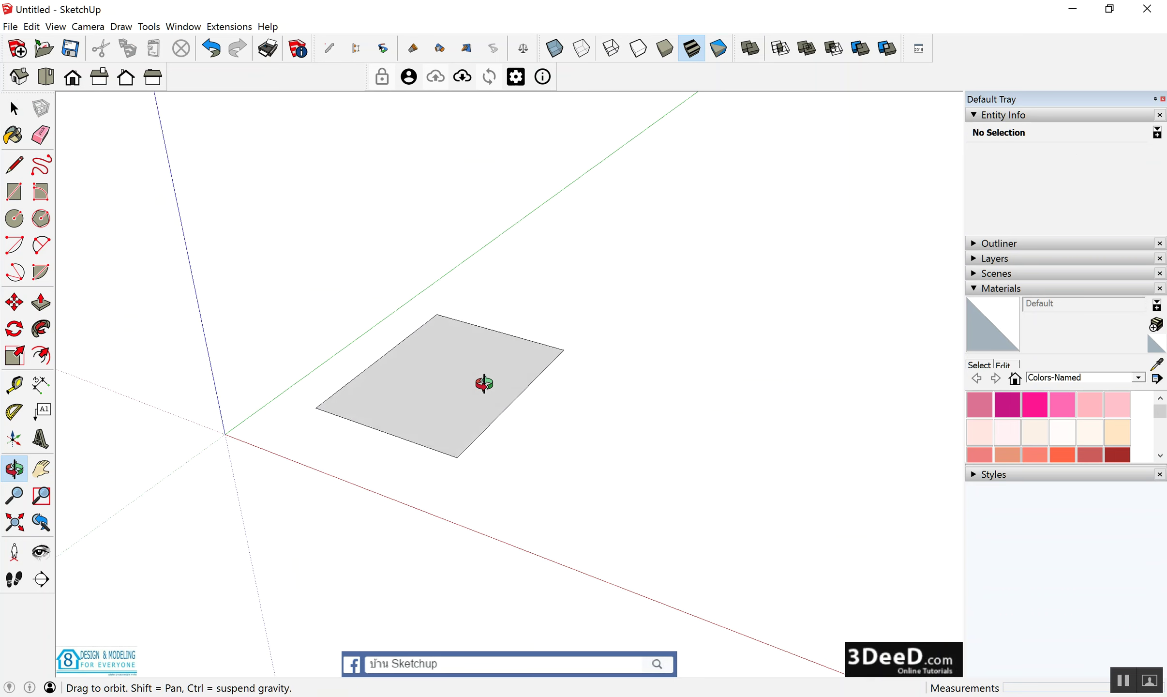
pyautogui.click(444, 383)
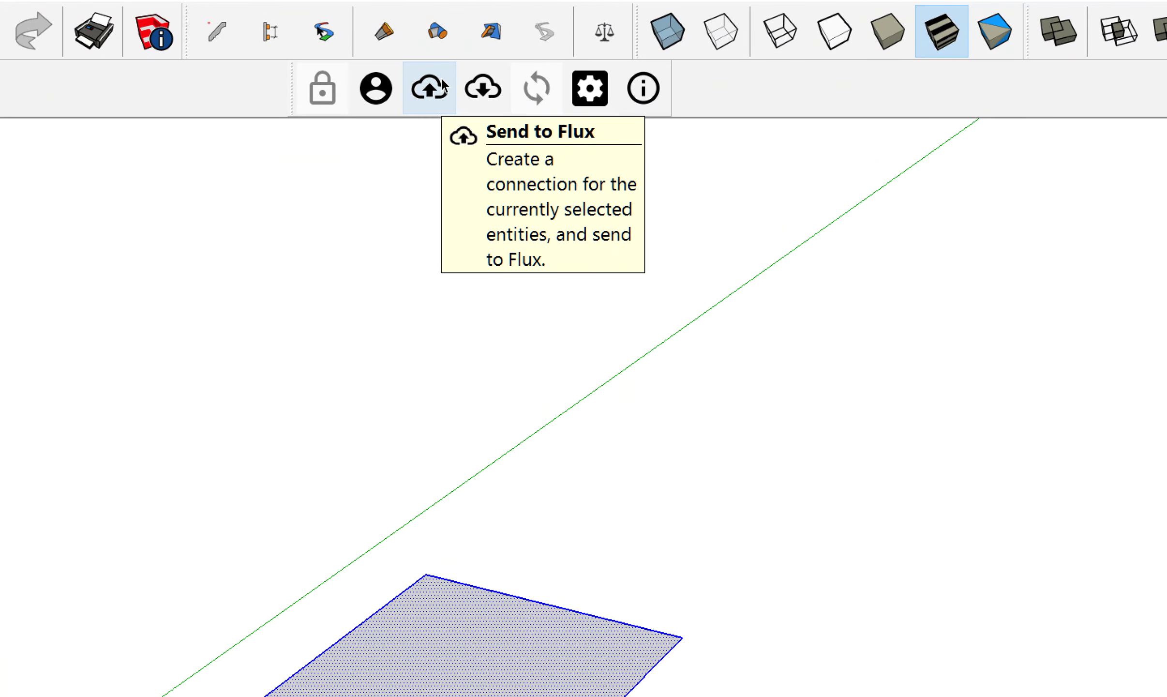
# Send the selected rectangle to Flux, accepting the prompt to group it first.
pyautogui.click(441, 91)
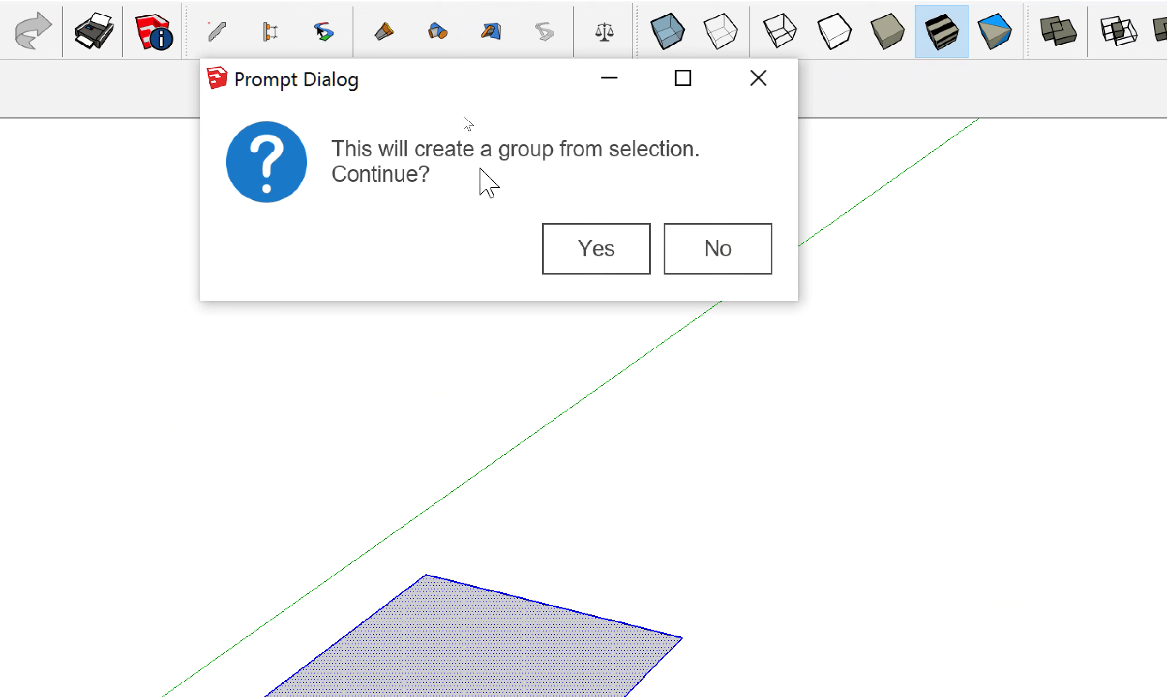
pyautogui.click(610, 256)
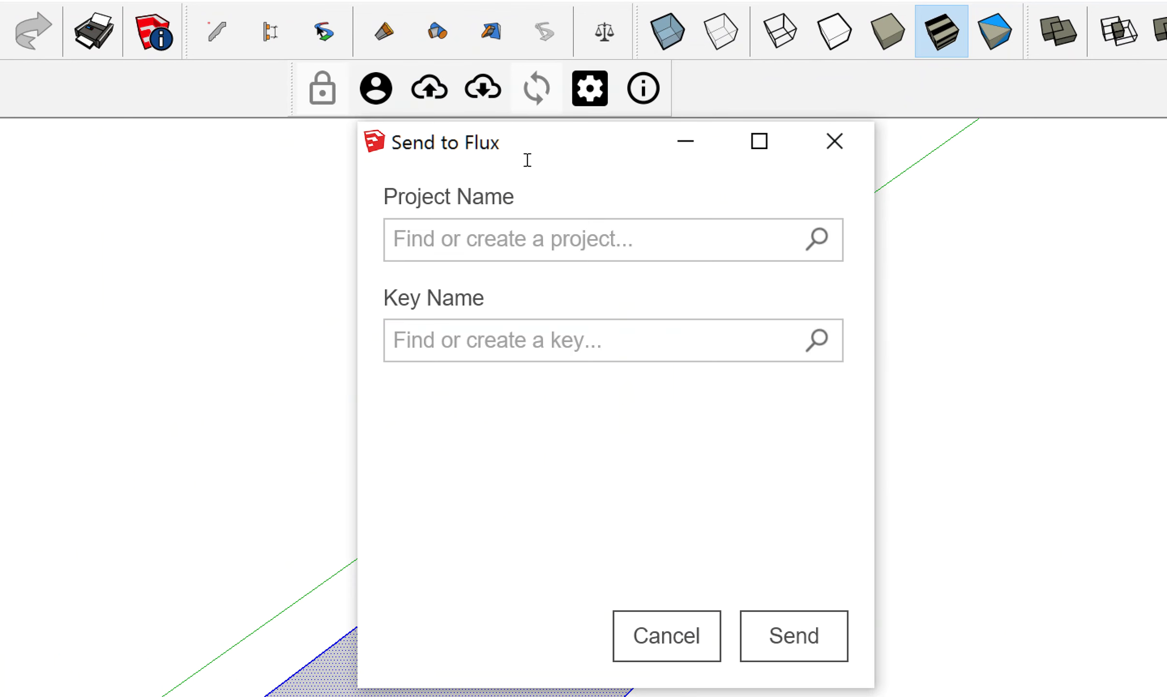
# Create a new Flux project named AREA-TEST.
pyautogui.click(612, 256)
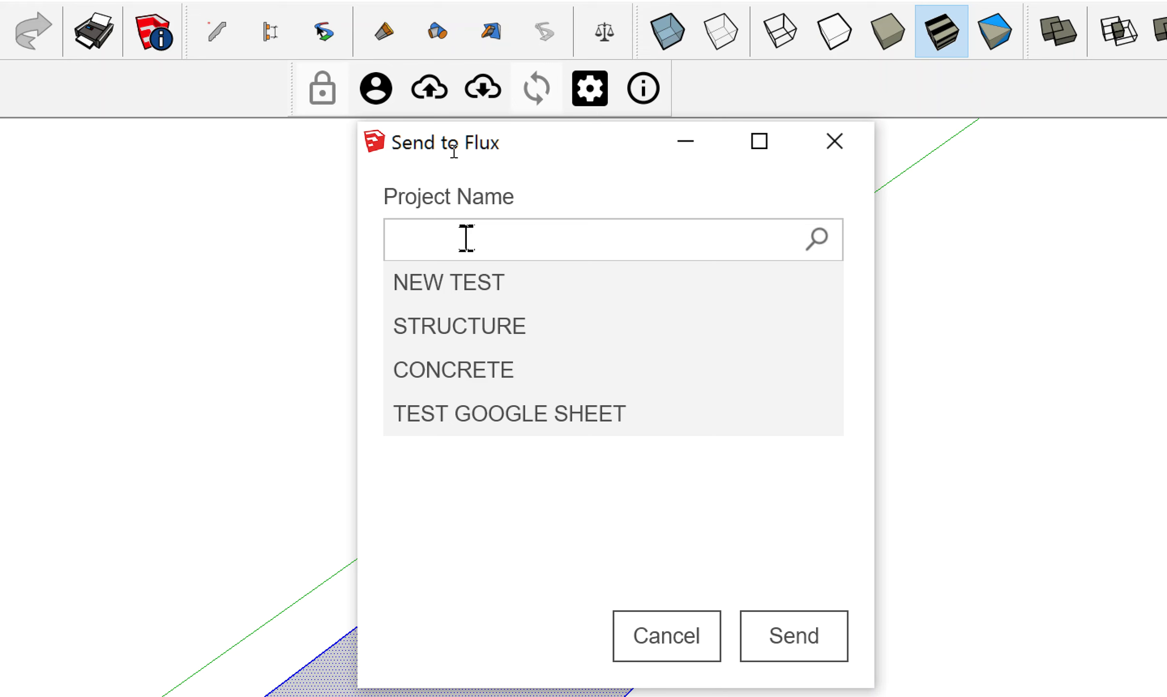
pyautogui.write('AREA-TEST')
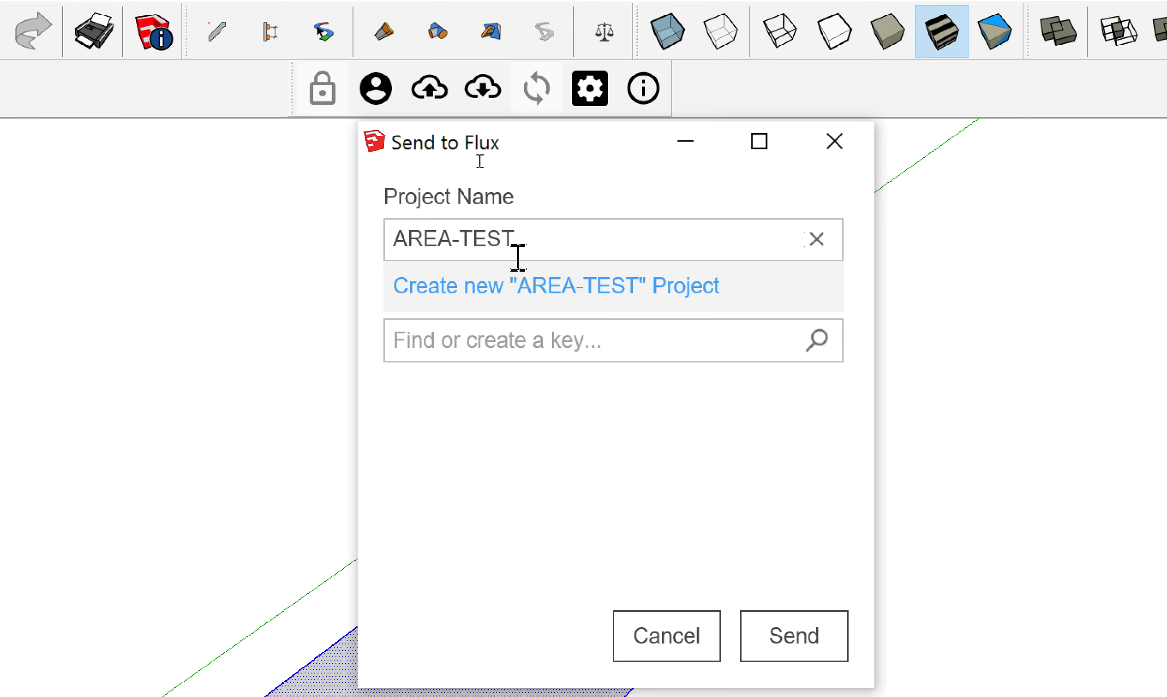
pyautogui.click(551, 288)
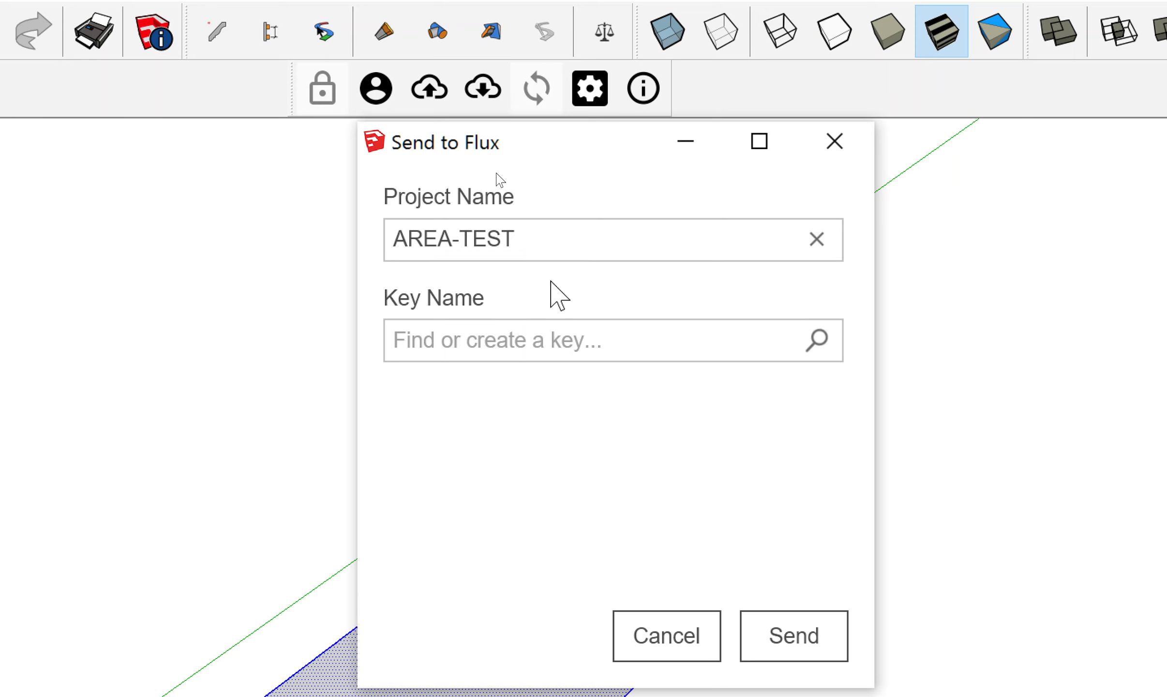
# Create key AREA-A and send the rectangle to it, acknowledging the success message.
pyautogui.click(507, 337)
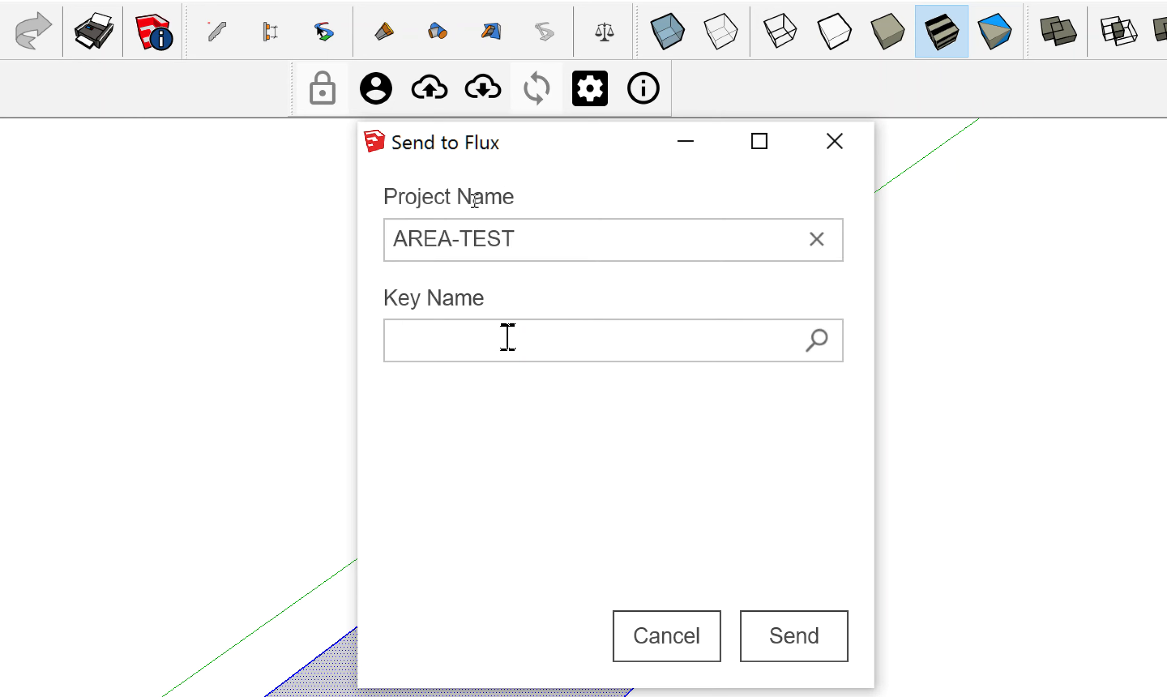
pyautogui.write('AREA-A')
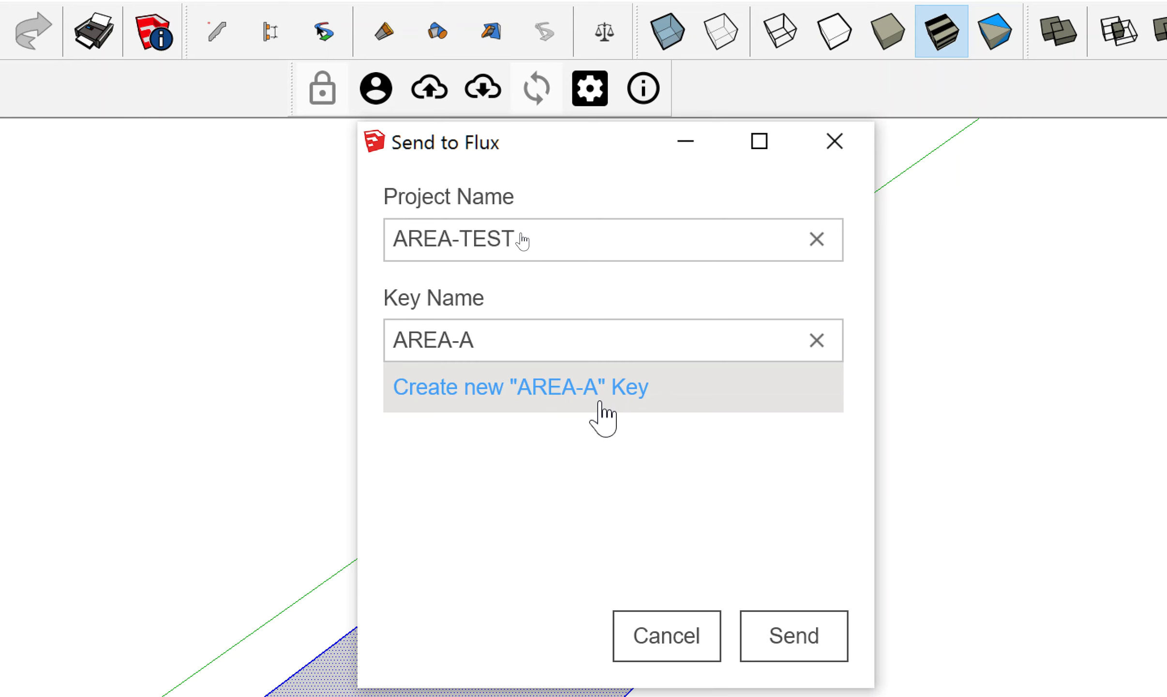
pyautogui.click(600, 404)
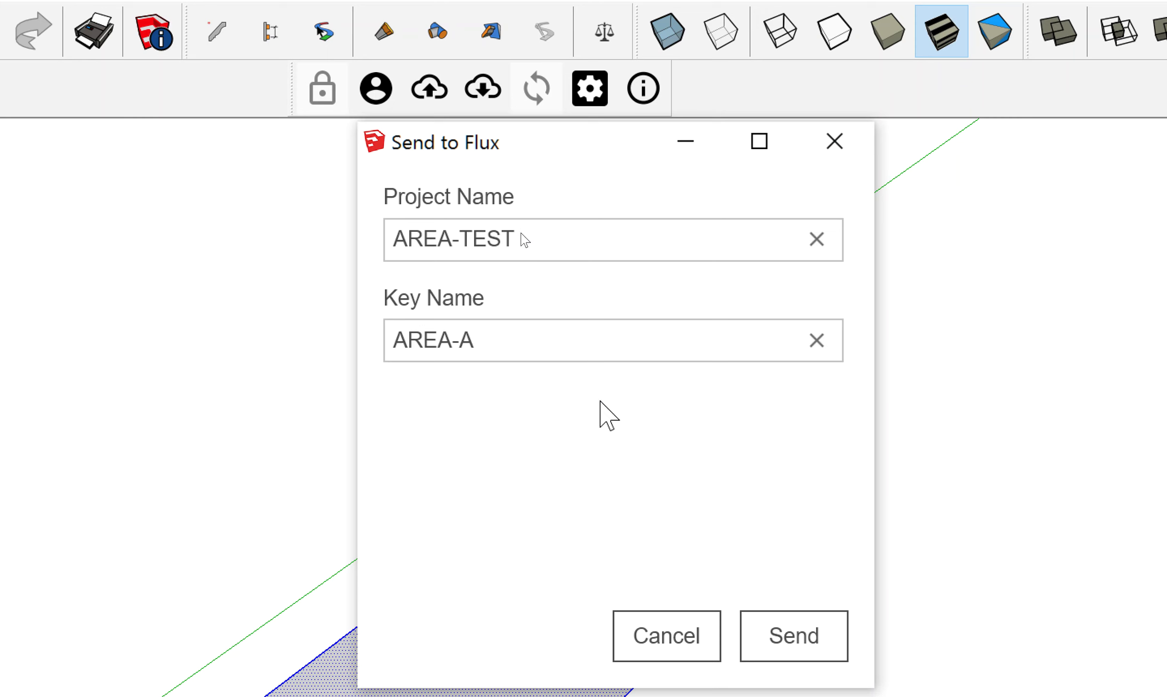
pyautogui.click(793, 626)
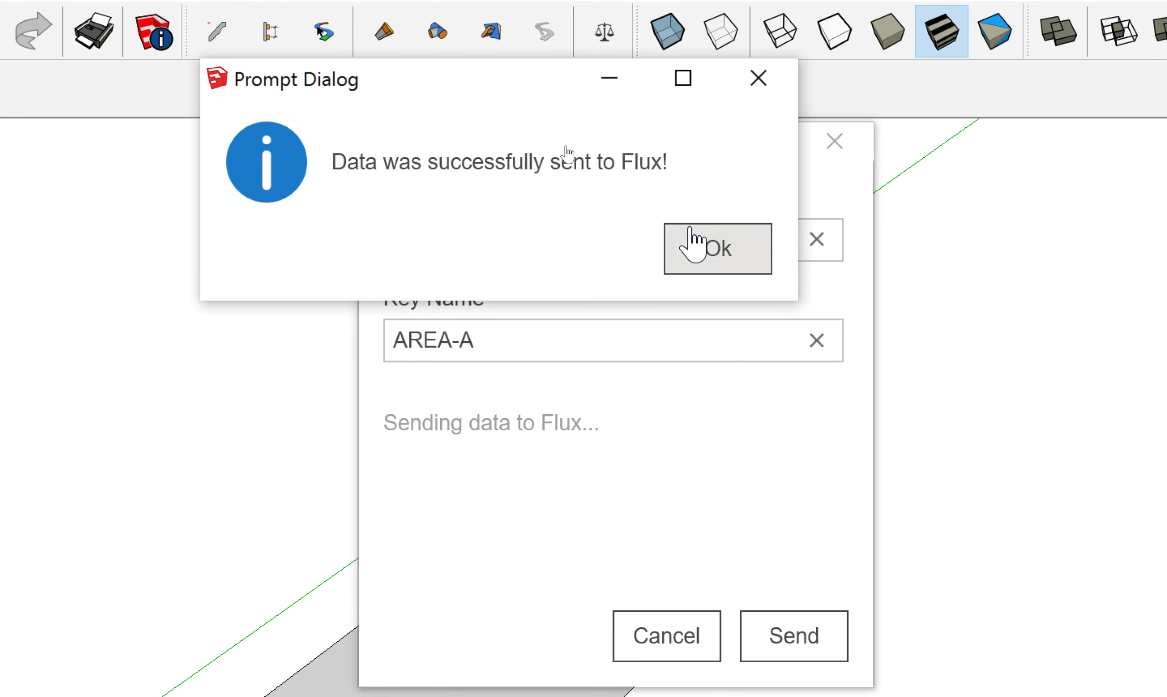
pyautogui.click(692, 242)
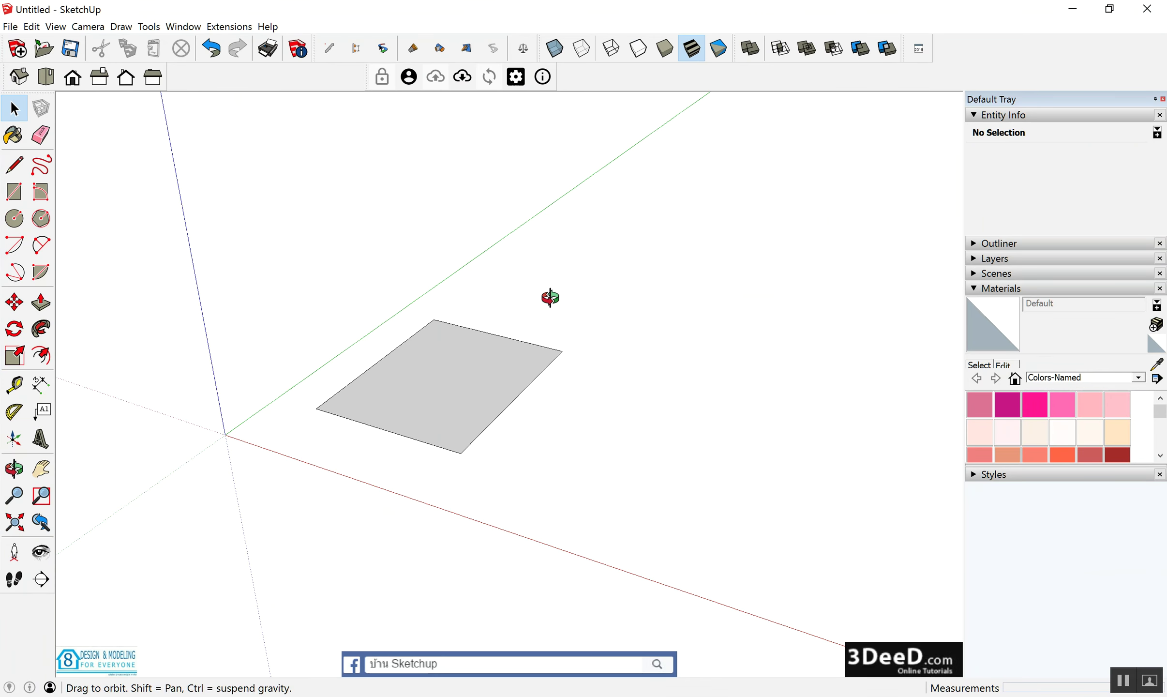
# Draw a long second rectangle from the first rectangle's corner and reverse its face.
pyautogui.moveTo(550, 298); pyautogui.dragTo(566, 352, button='middle')
pyautogui.scroll(-1, 567, 351)
pyautogui.press('r')
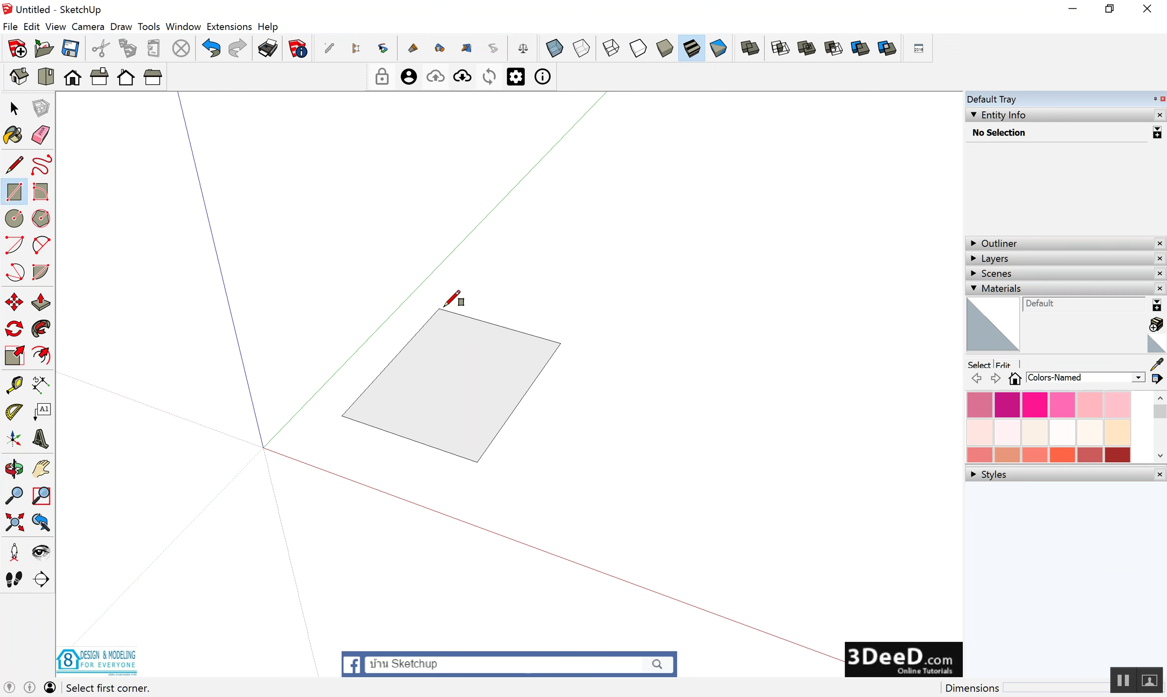
pyautogui.click(440, 308)
pyautogui.scroll(-2, 441, 309)
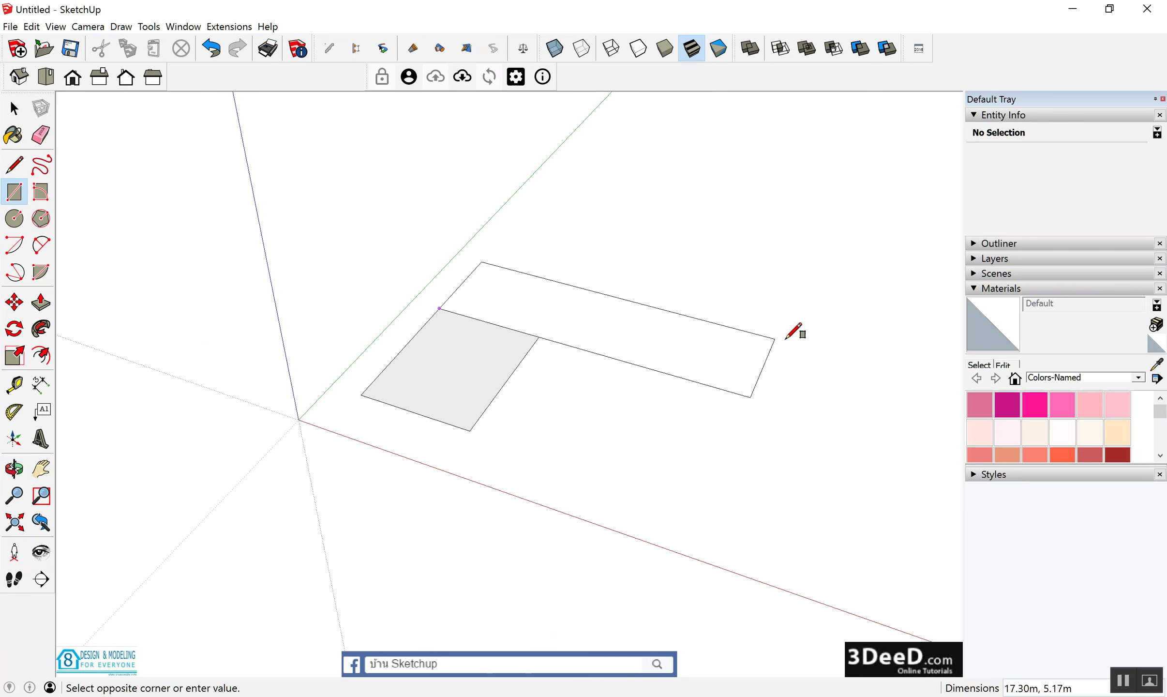
pyautogui.click(864, 364)
pyautogui.press('space')
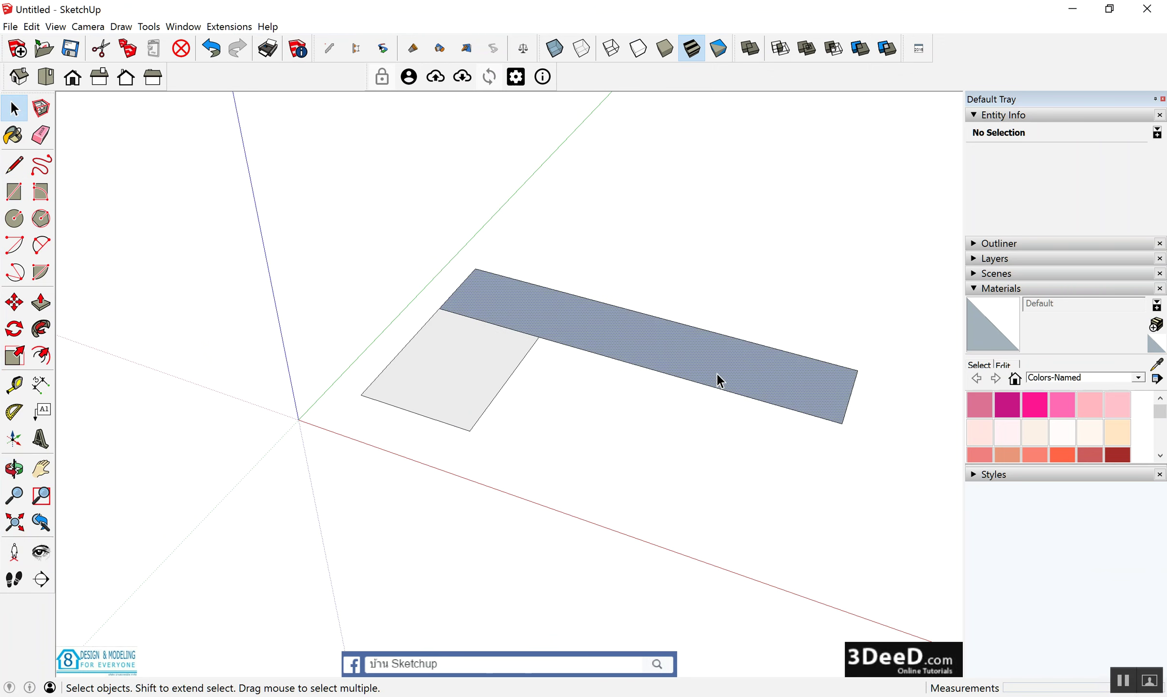
pyautogui.rightClick(720, 380)
pyautogui.click(798, 462)
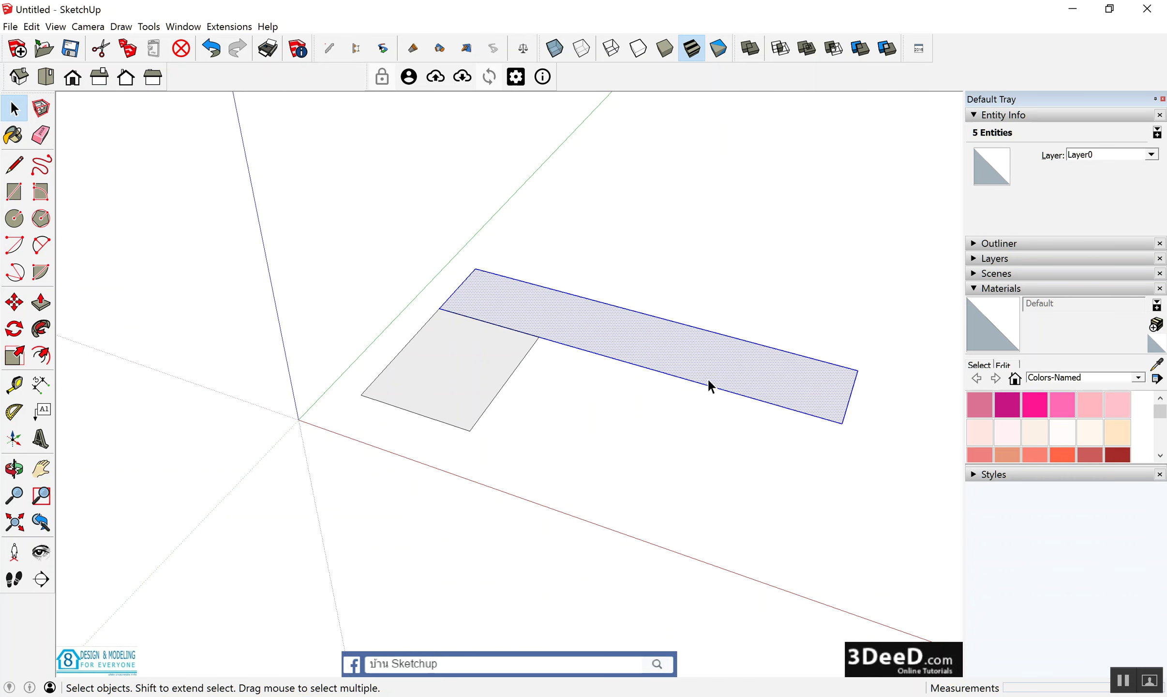
# Group the second rectangle for Send to Flux and choose existing project AREA-TEST.
pyautogui.click(435, 77)
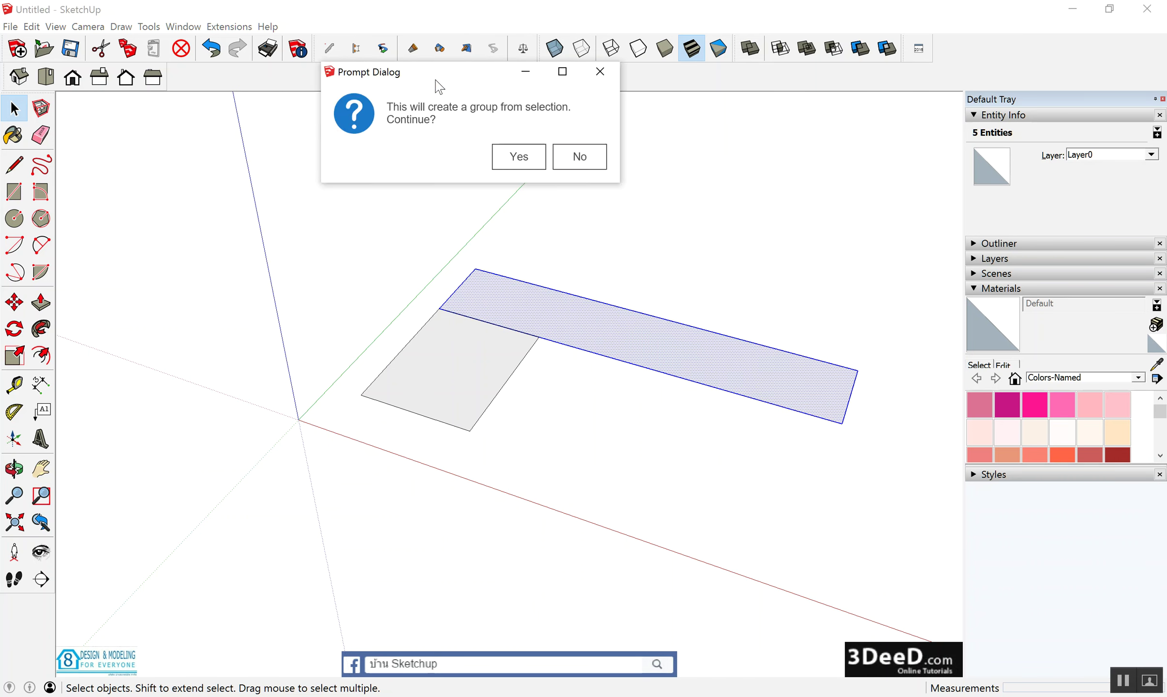
pyautogui.click(508, 155)
pyautogui.click(509, 155)
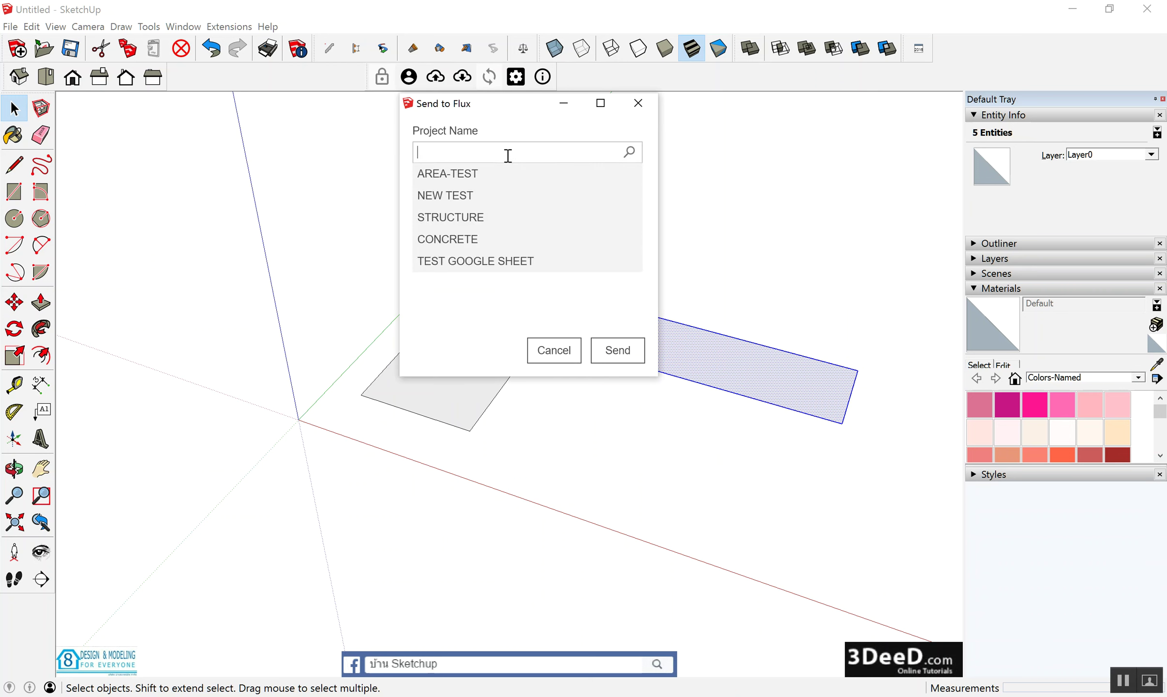
pyautogui.click(463, 178)
# Enter key name AREA-B, send the rectangle, and acknowledge the success message.
pyautogui.click(450, 201)
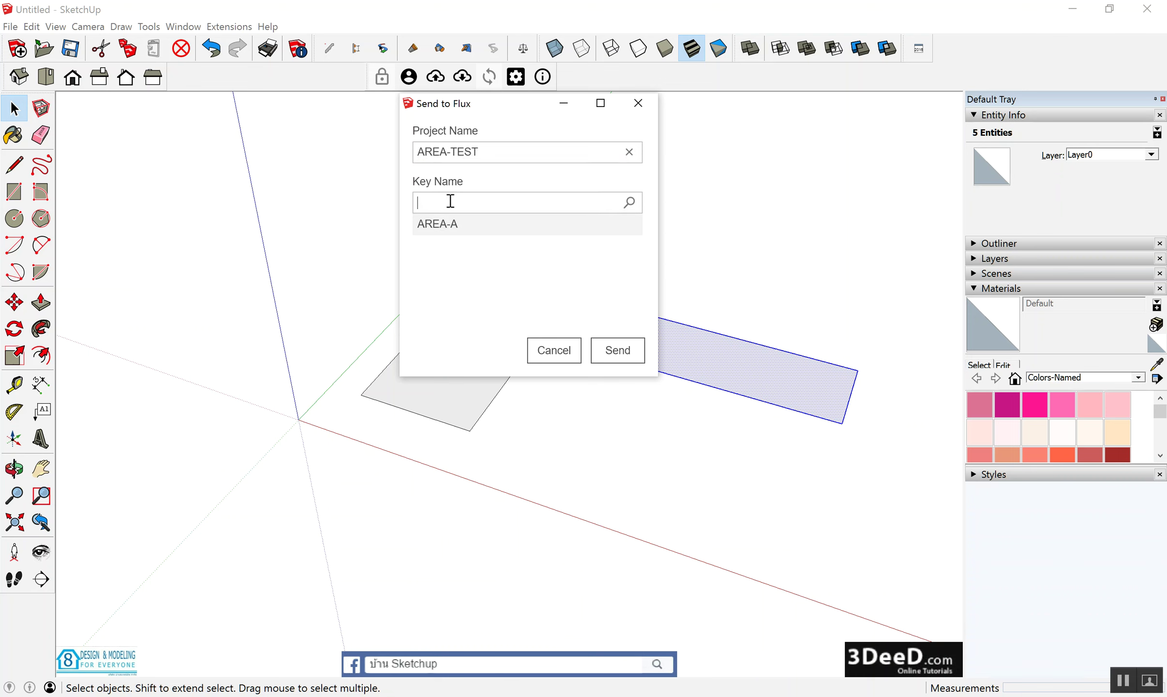
pyautogui.write('AREA-')
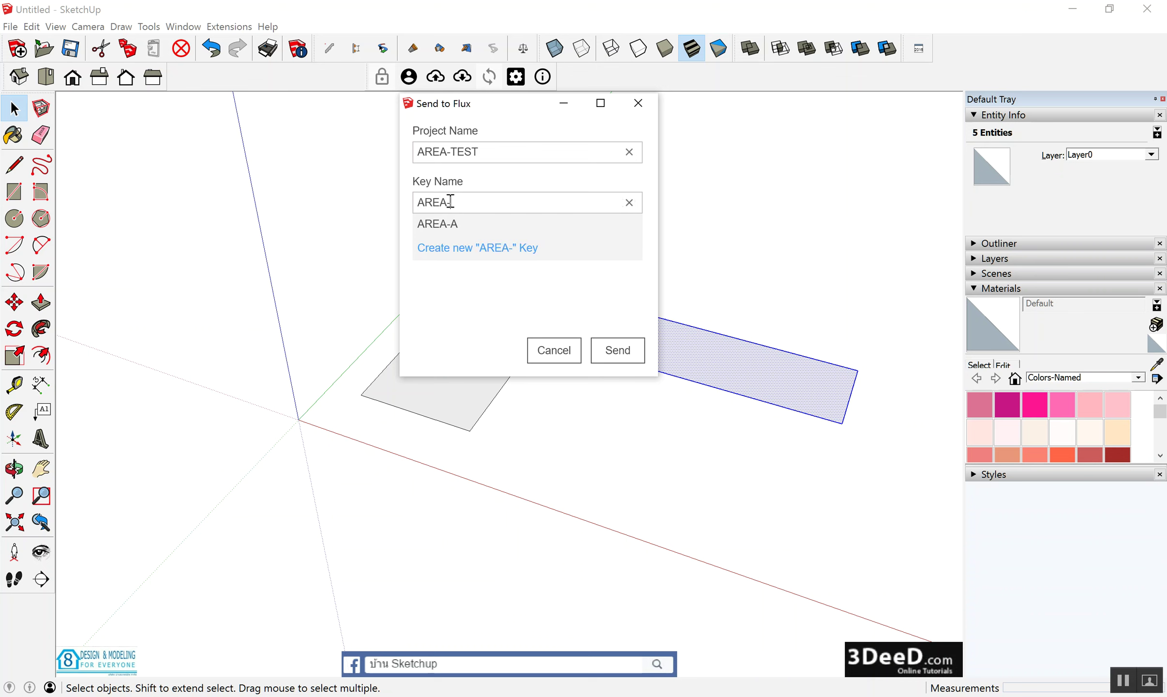
pyautogui.write('B')
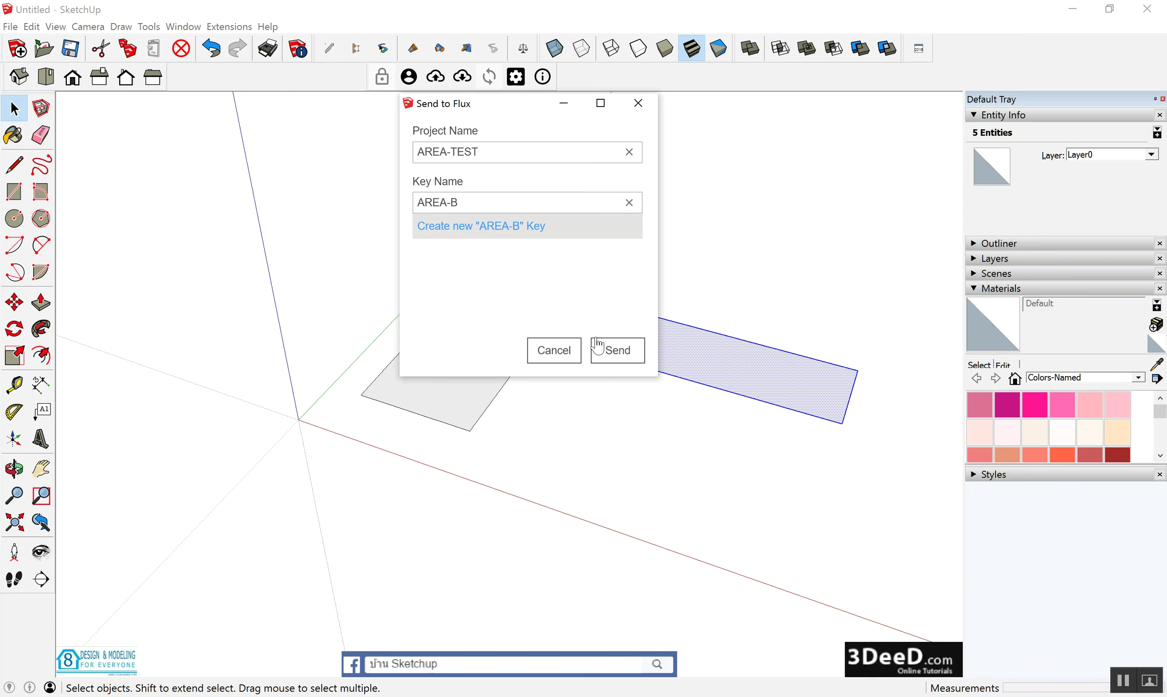
pyautogui.click(605, 352)
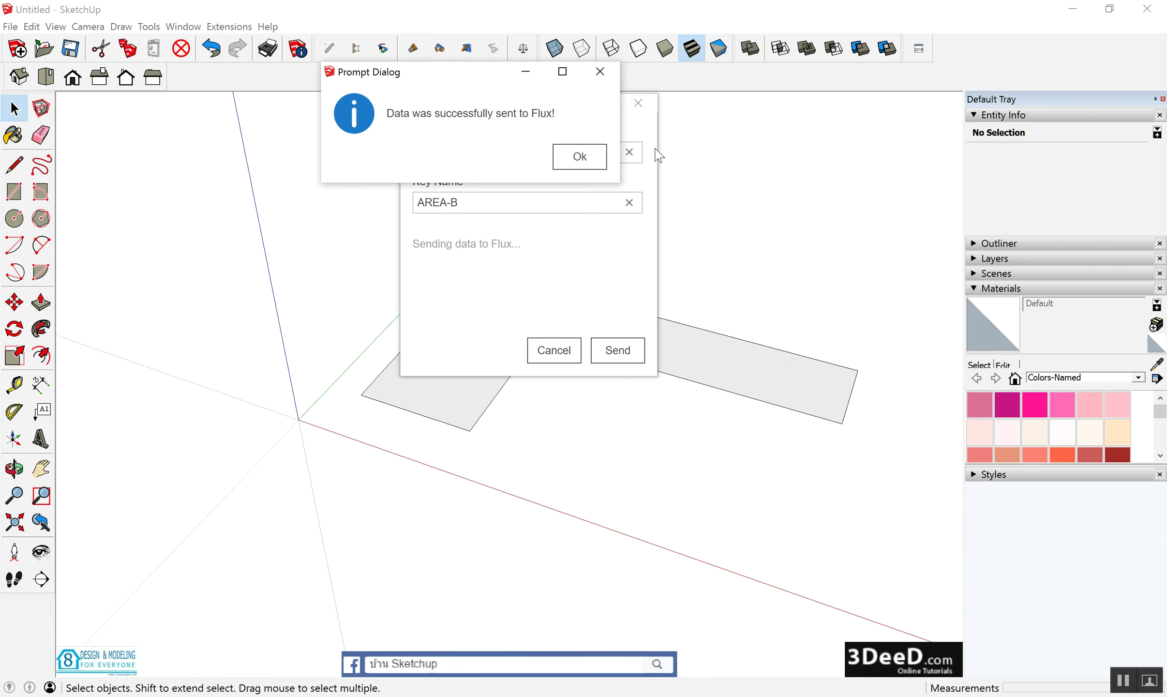
pyautogui.click(595, 156)
pyautogui.scroll(-1, 467, 271)
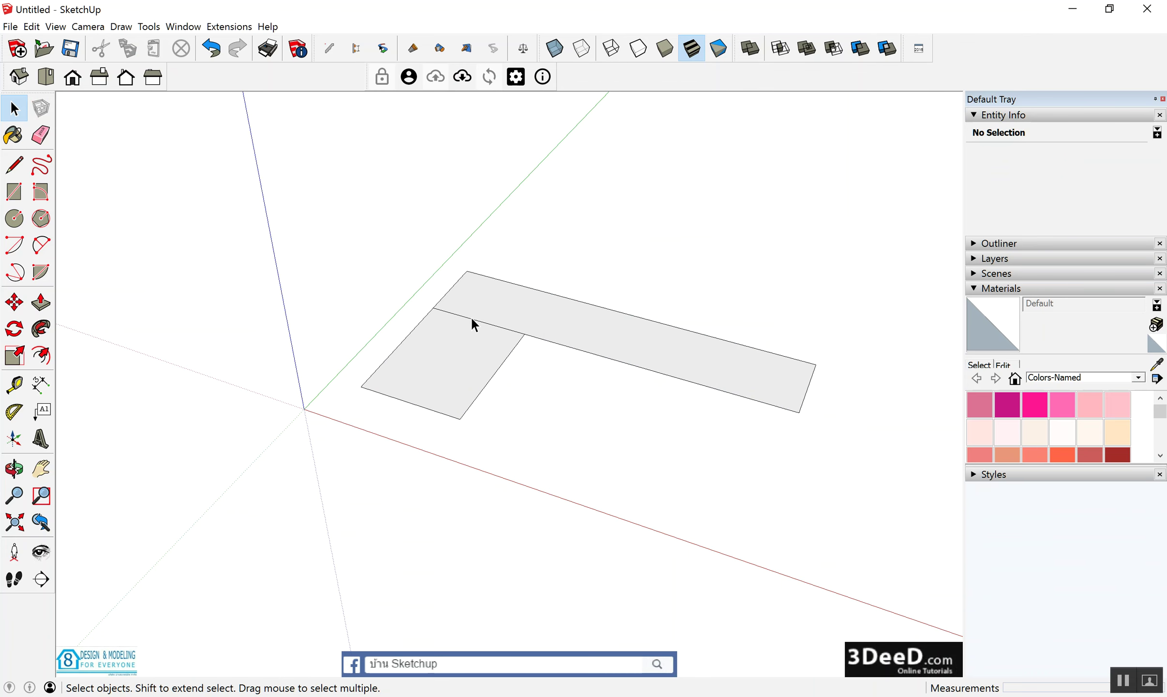
pyautogui.scroll(2, 503, 305)
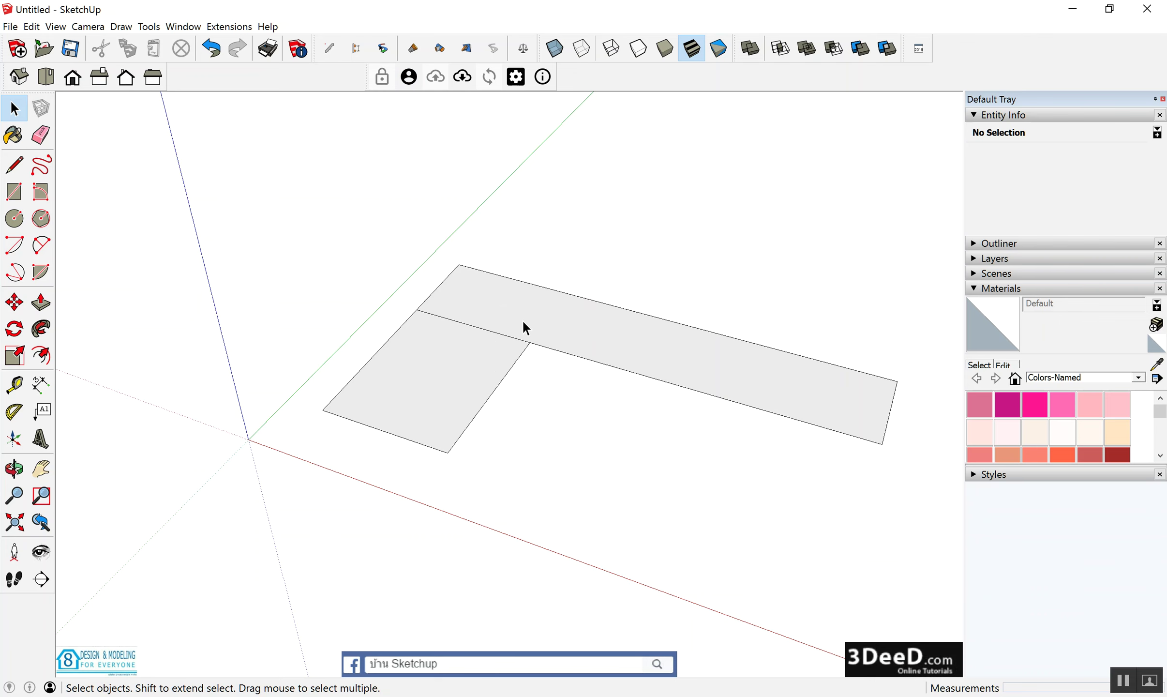
pyautogui.scroll(1, 526, 329)
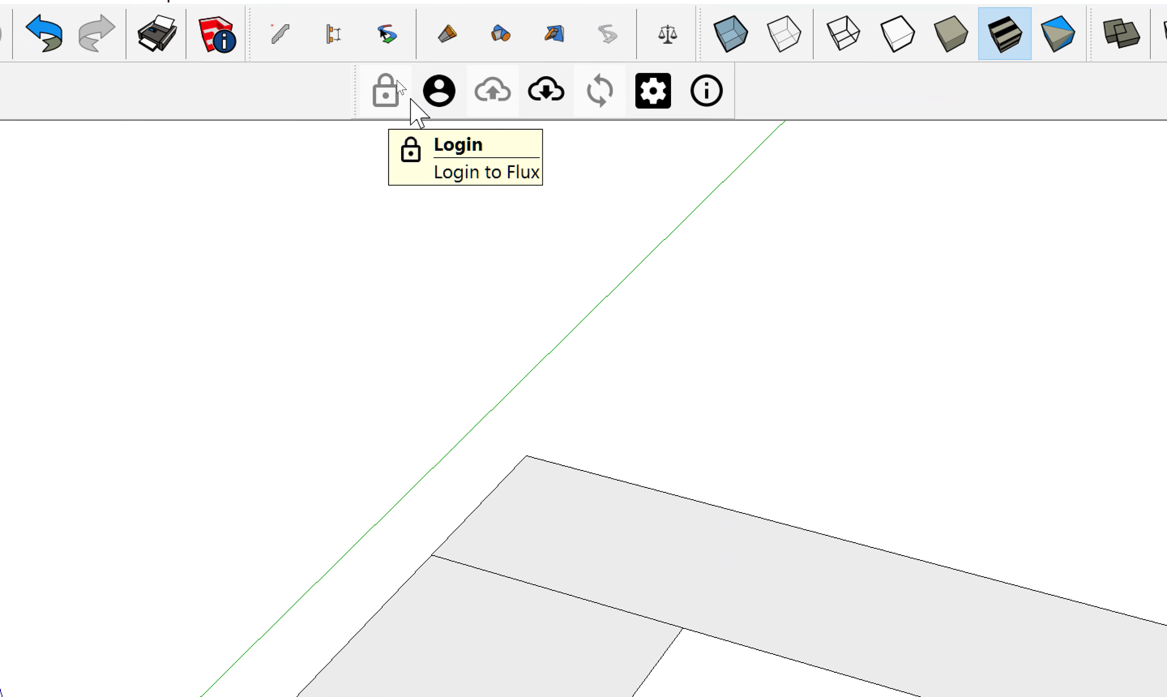
pyautogui.click(438, 103)
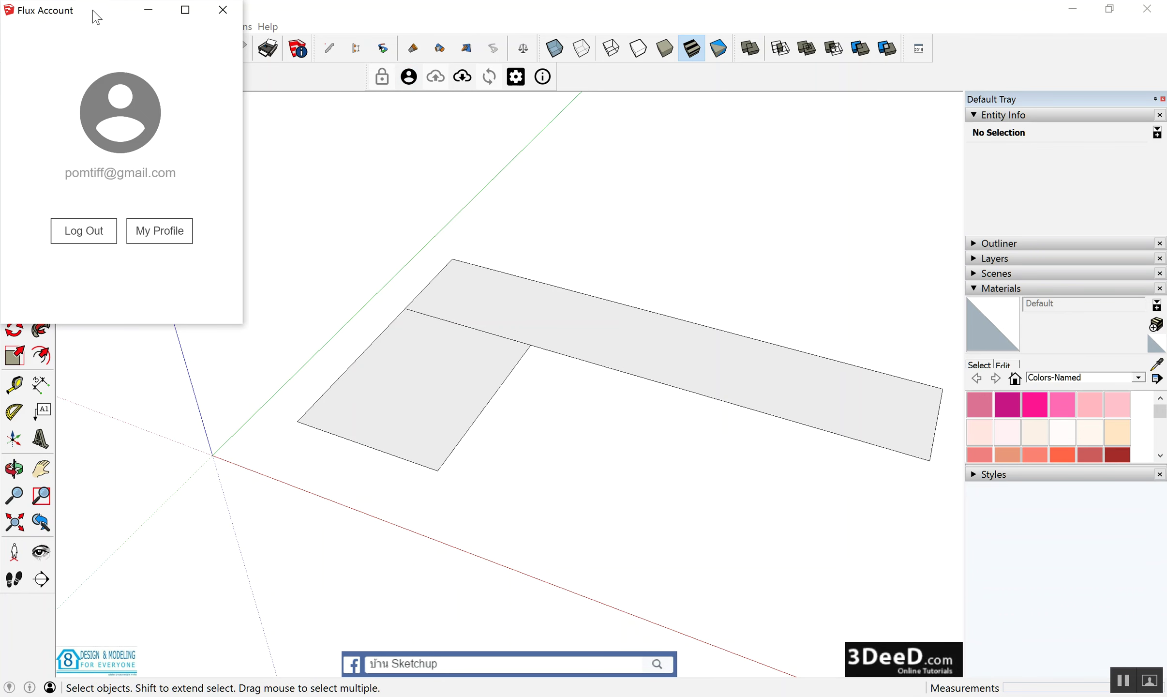
# View the Flux profile page in the browser, then close it and the Flux account window.
pyautogui.moveTo(93, 13)
pyautogui.mouseDown()
pyautogui.moveTo(119, 45)
pyautogui.moveTo(203, 61)
pyautogui.mouseUp()
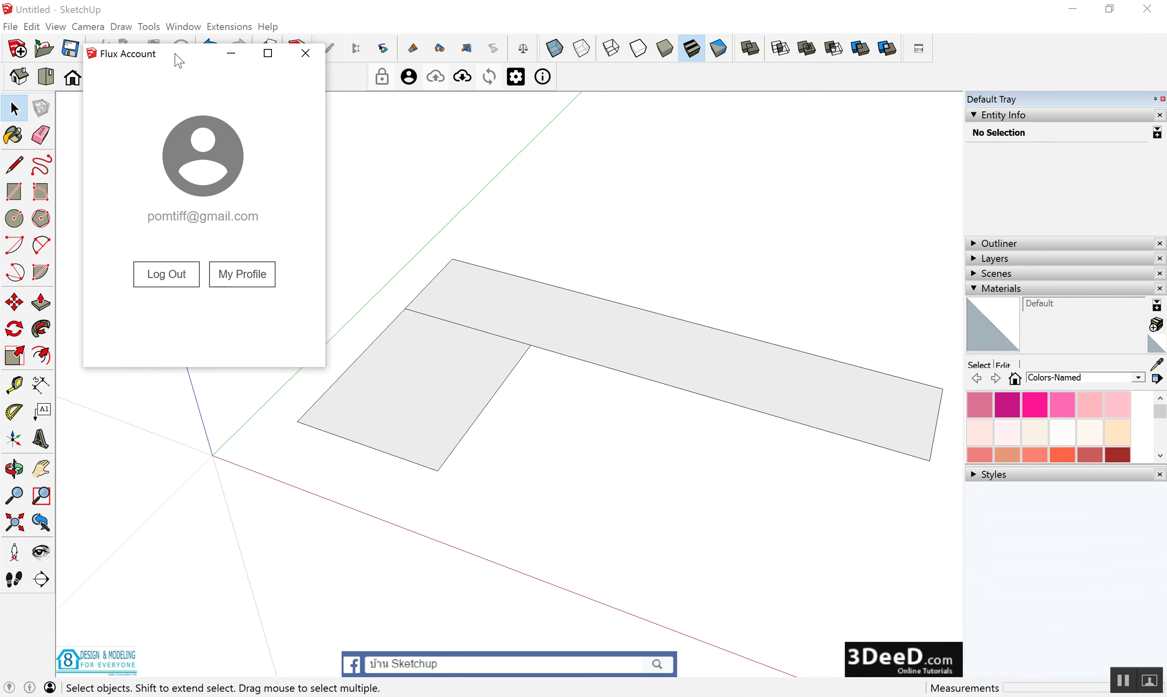
pyautogui.click(239, 275)
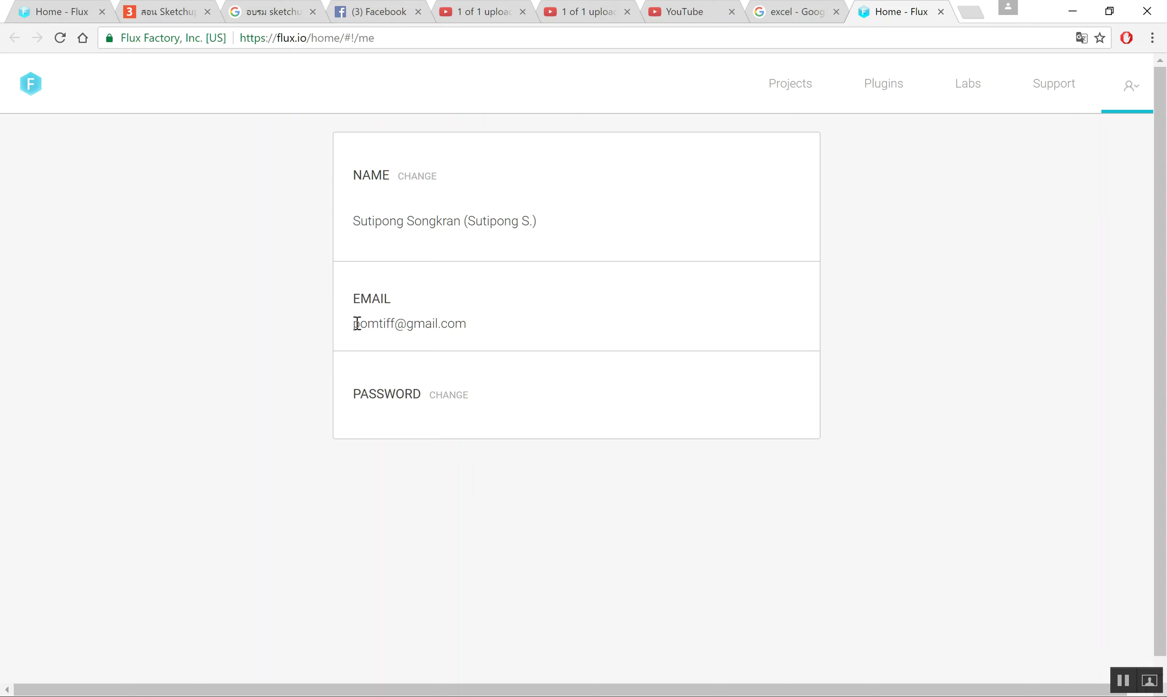
pyautogui.click(940, 12)
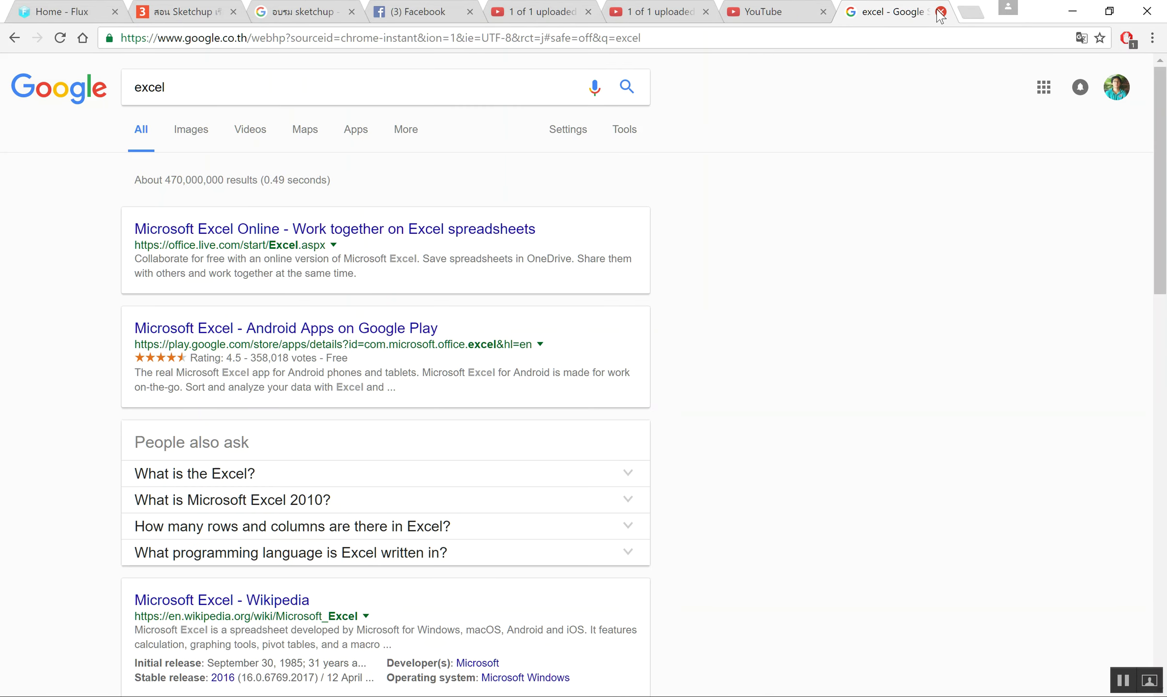
pyautogui.click(1072, 12)
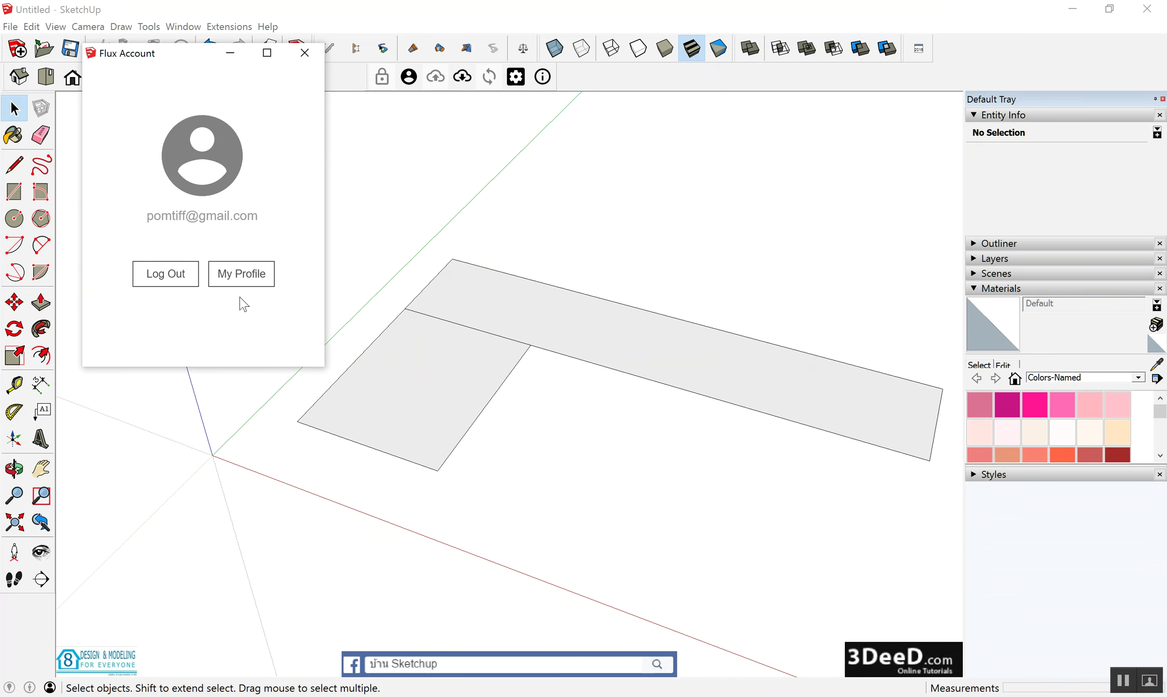
pyautogui.click(305, 53)
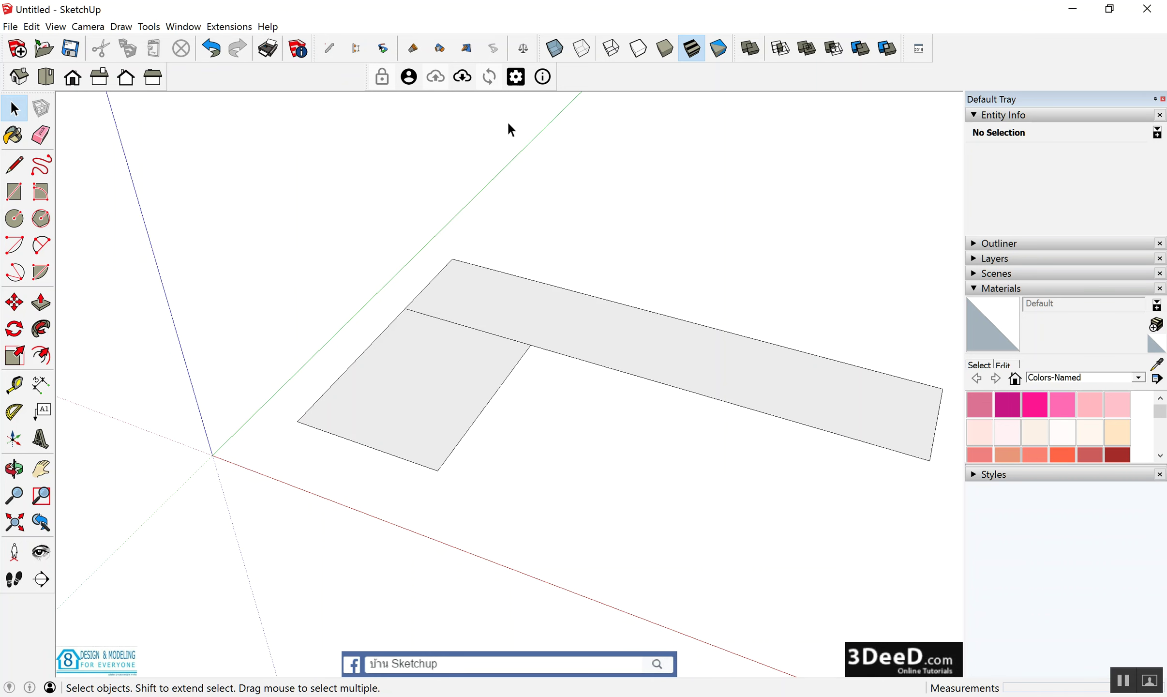
pyautogui.click(515, 78)
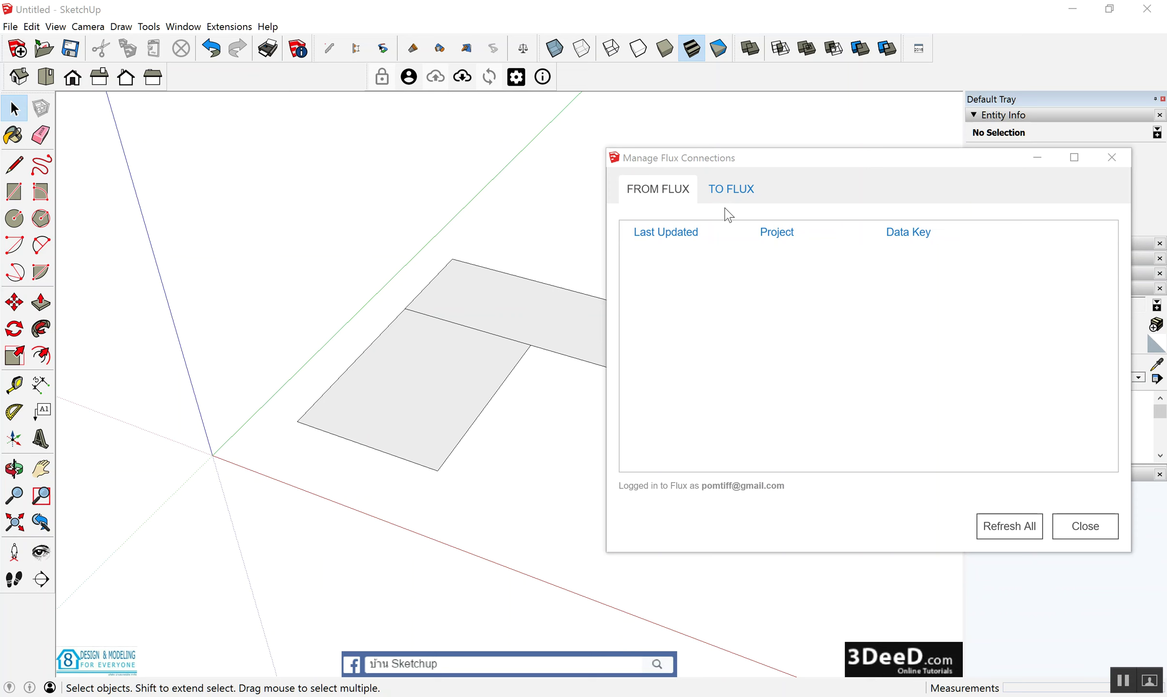
pyautogui.moveTo(745, 158); pyautogui.dragTo(781, 142)
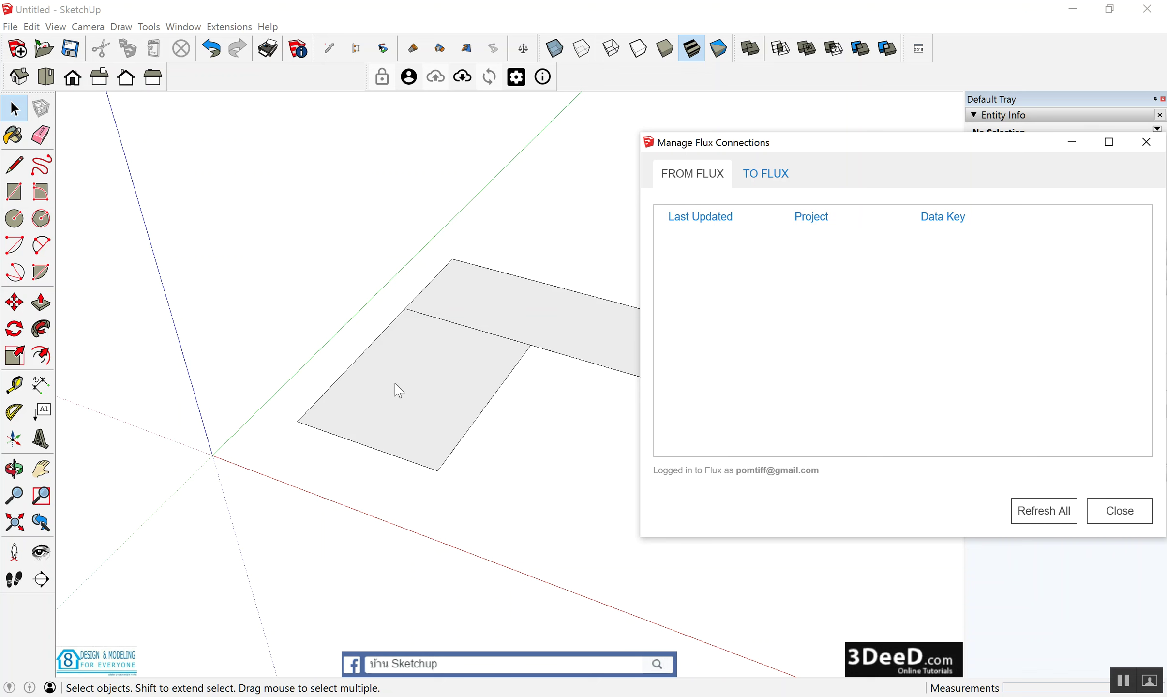
pyautogui.click(767, 186)
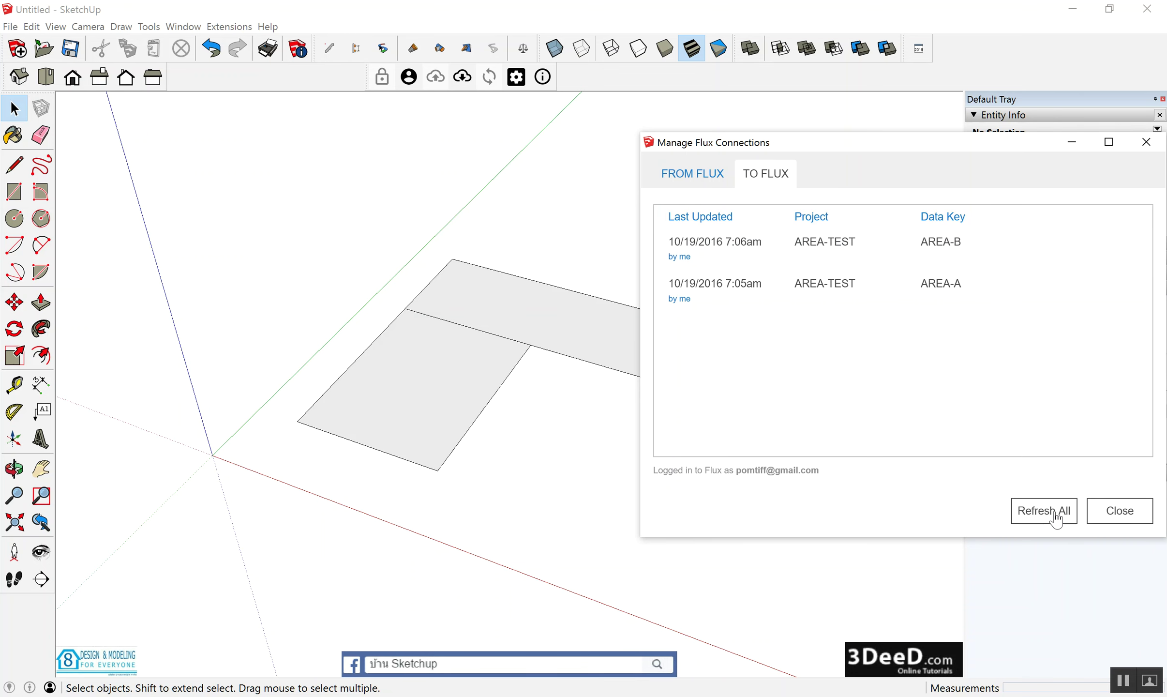
pyautogui.moveTo(973, 154); pyautogui.dragTo(920, 217)
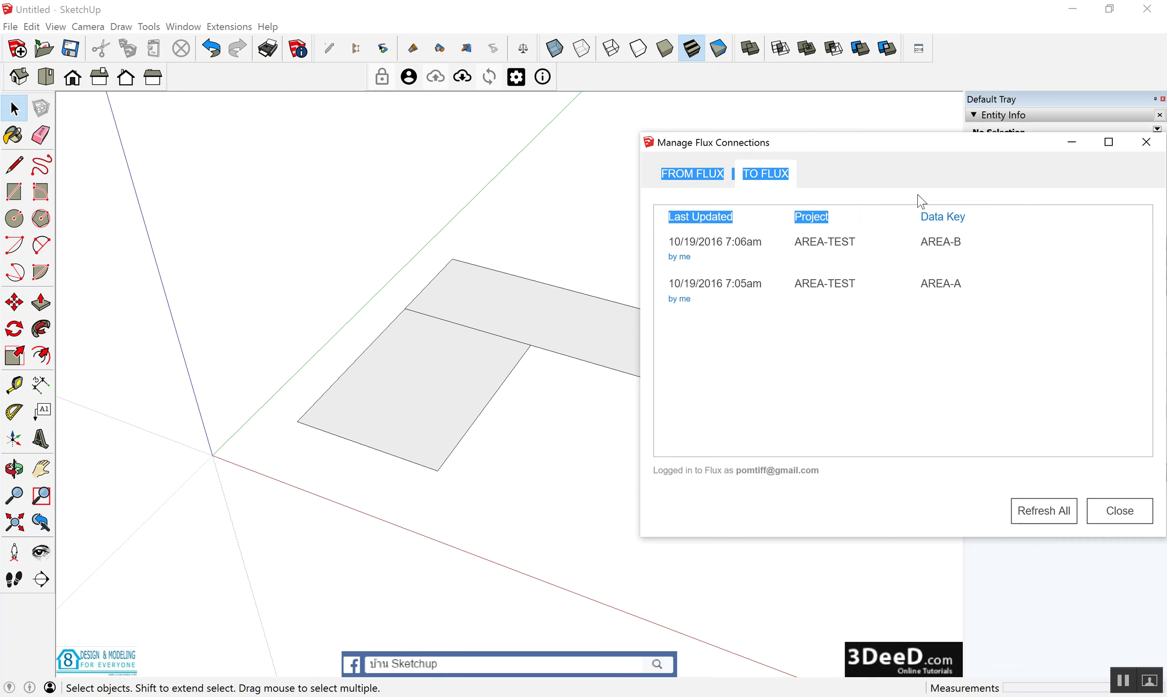
pyautogui.moveTo(933, 145); pyautogui.dragTo(868, 138)
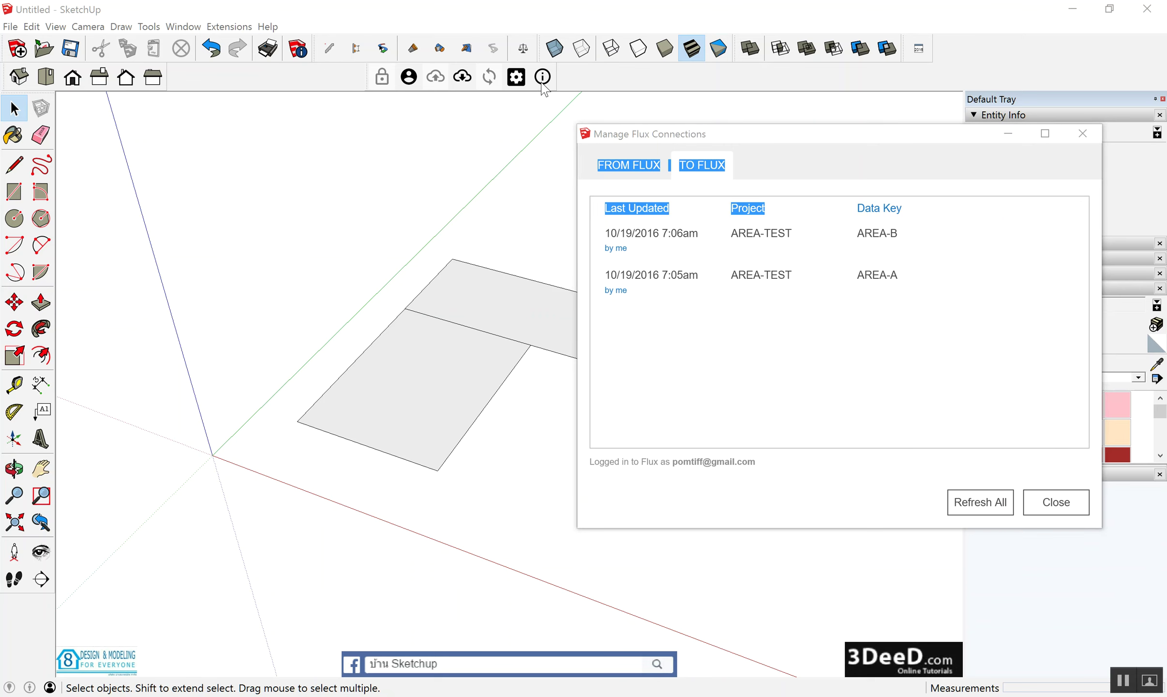
# Close the connections window and open the flux.io link from the About Flux information.
pyautogui.click(1033, 504)
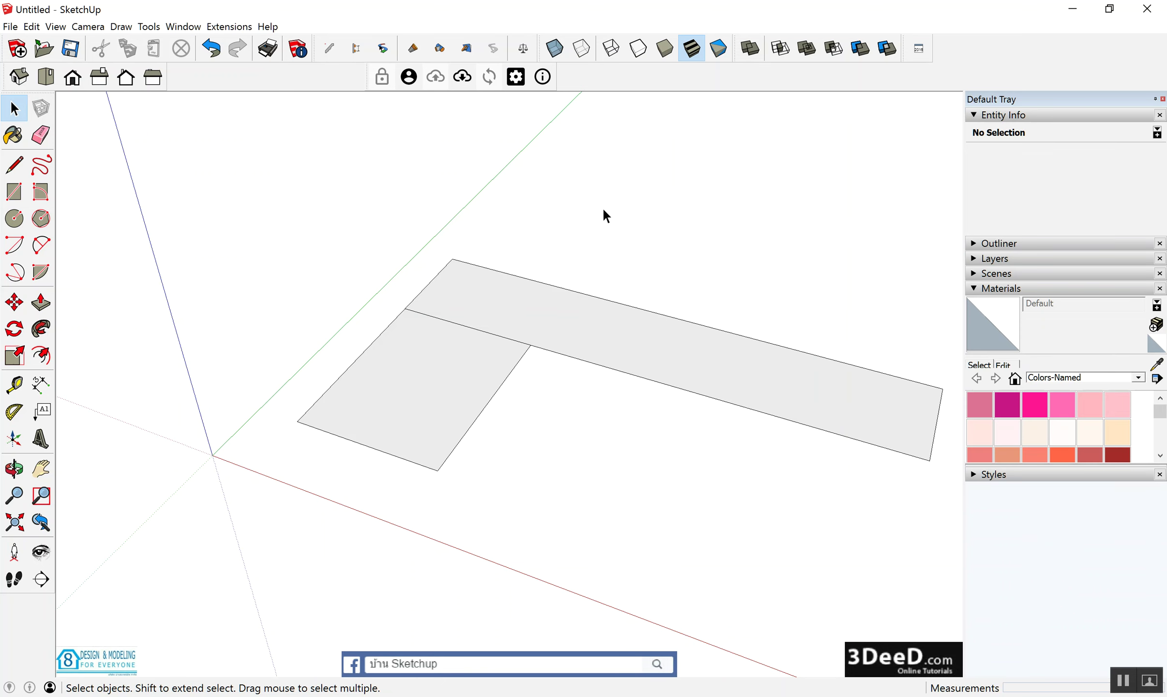
pyautogui.rightClick(543, 84)
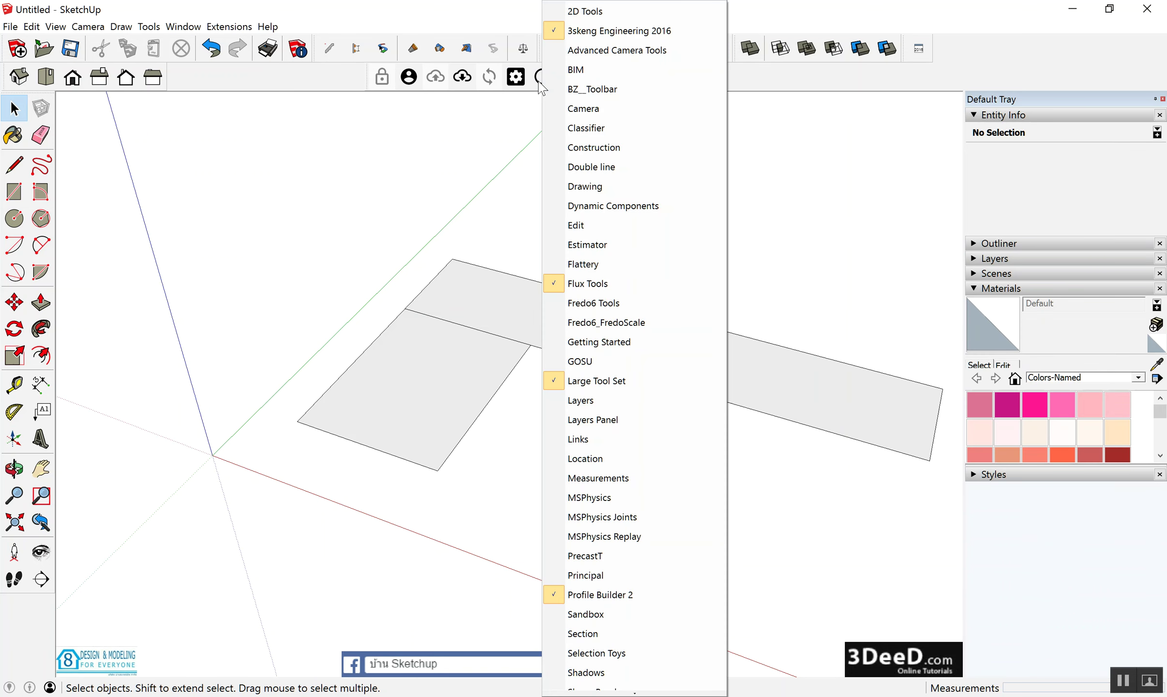
pyautogui.click(542, 83)
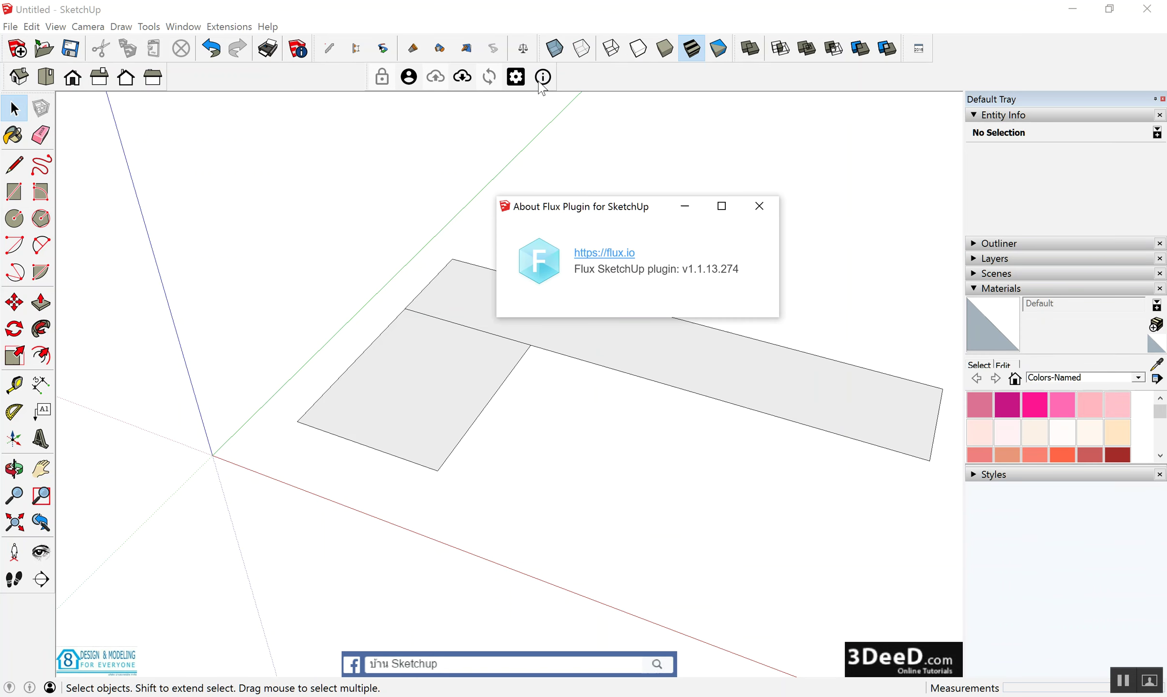
pyautogui.rightClick(596, 253)
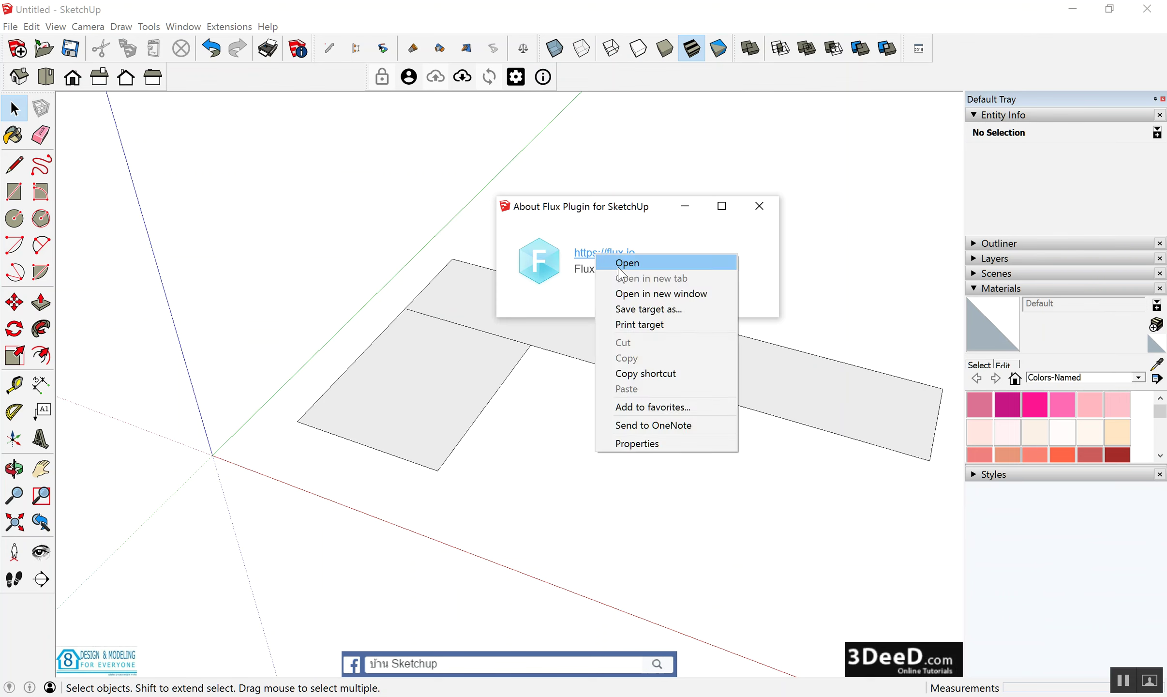
pyautogui.click(644, 293)
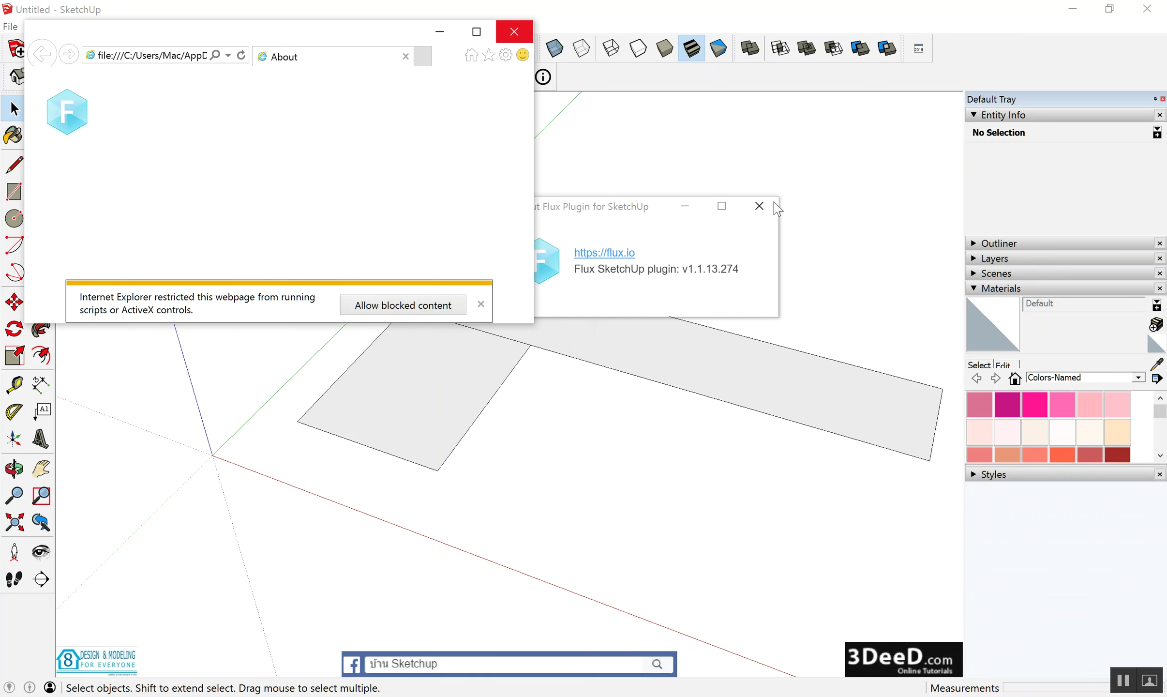
# Close the about windows and open the Flux profile page from the account panel.
pyautogui.click(514, 32)
pyautogui.click(759, 205)
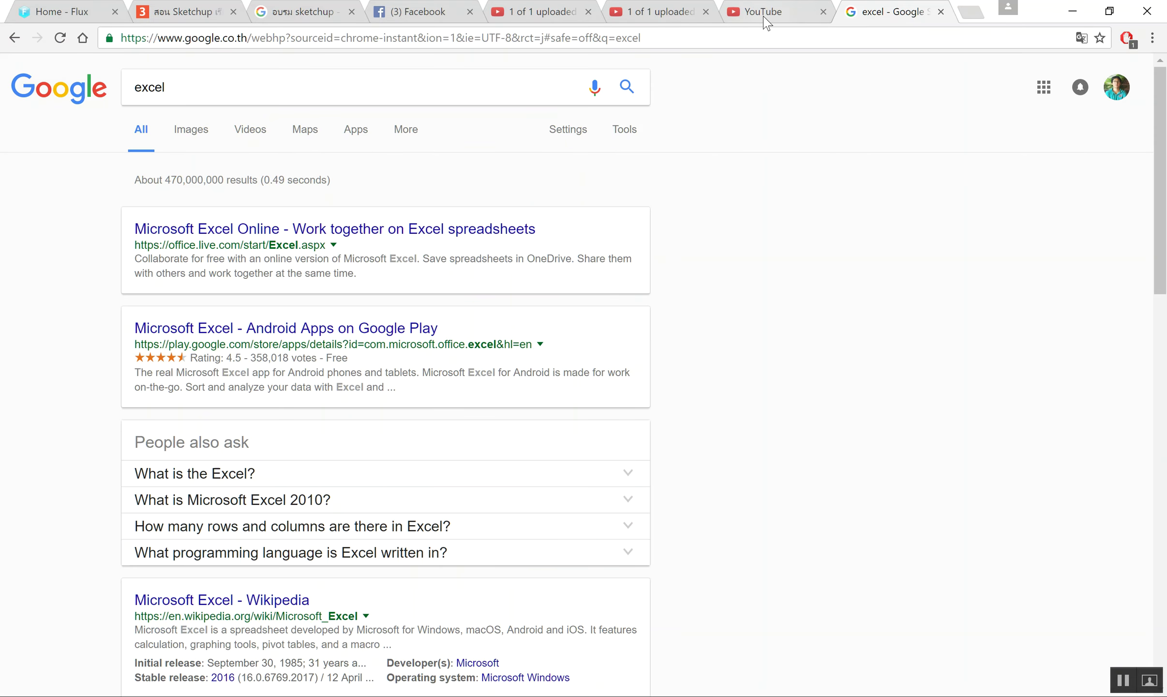
pyautogui.click(1072, 11)
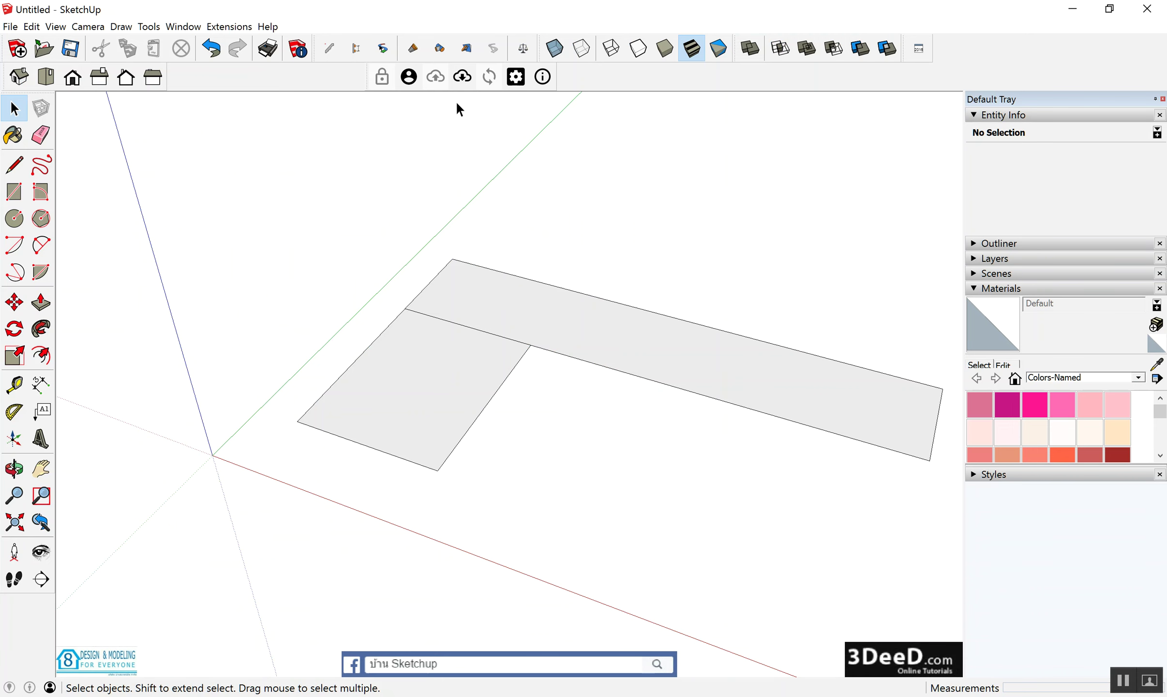
pyautogui.click(409, 76)
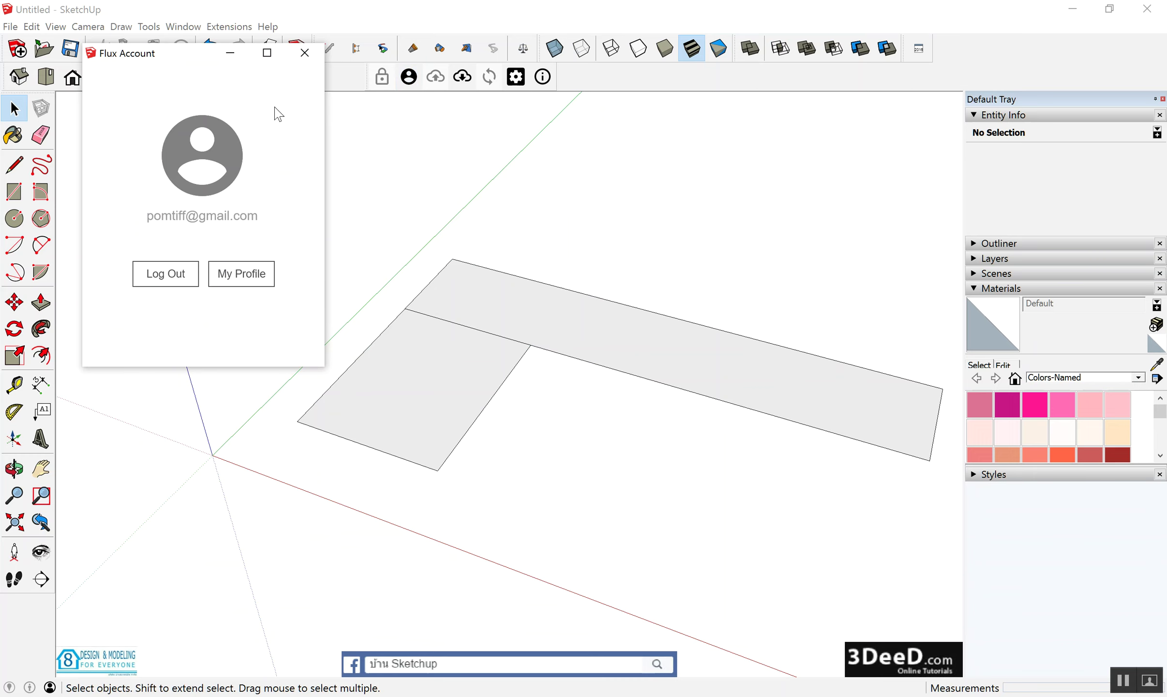
pyautogui.click(240, 270)
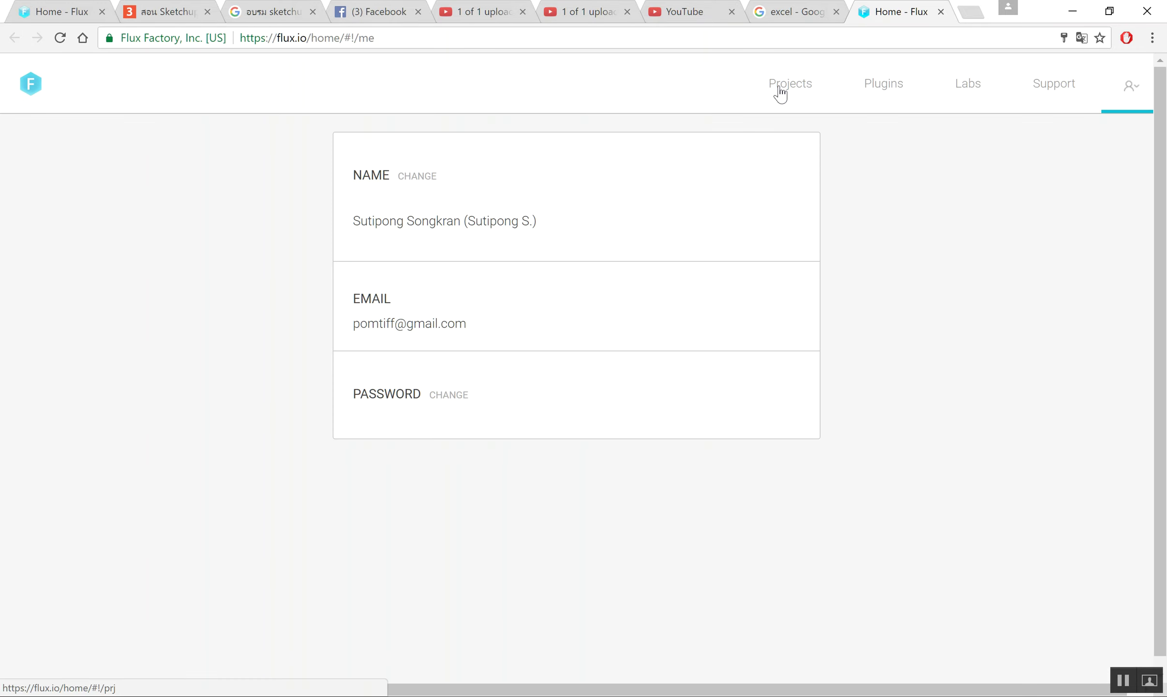
# Open the NEW TEST project in Flux to see its VOLUME EXCEL and RC keys, then return to SketchUp.
pyautogui.click(792, 93)
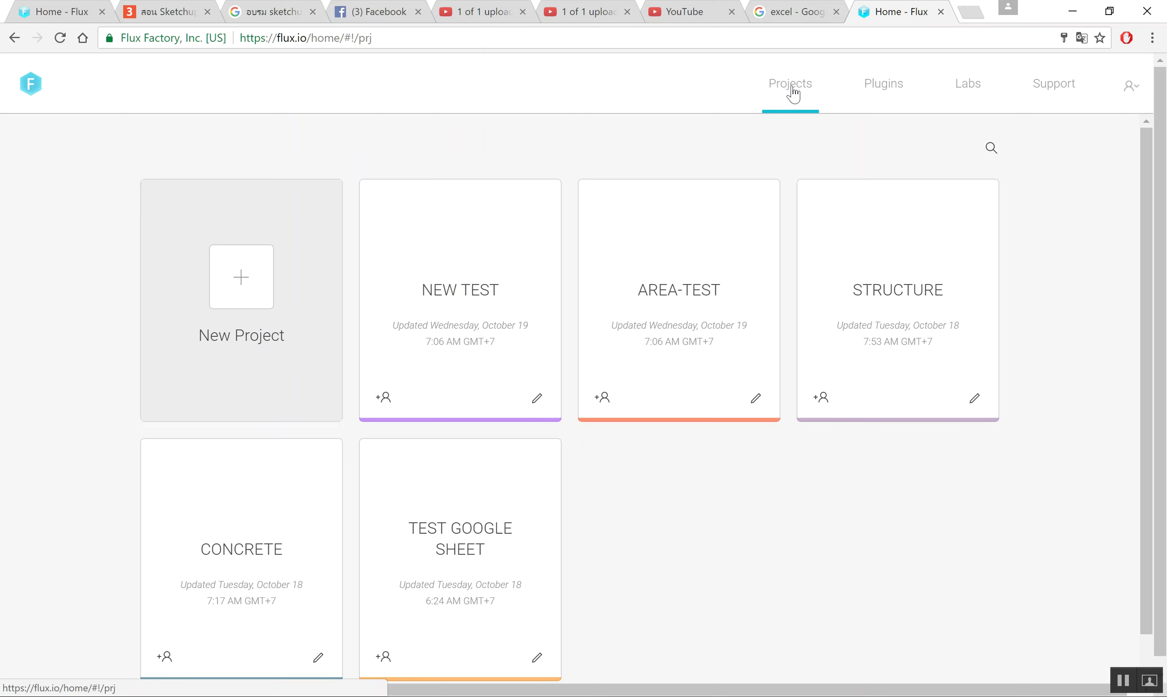
pyautogui.scroll(-1, 477, 306)
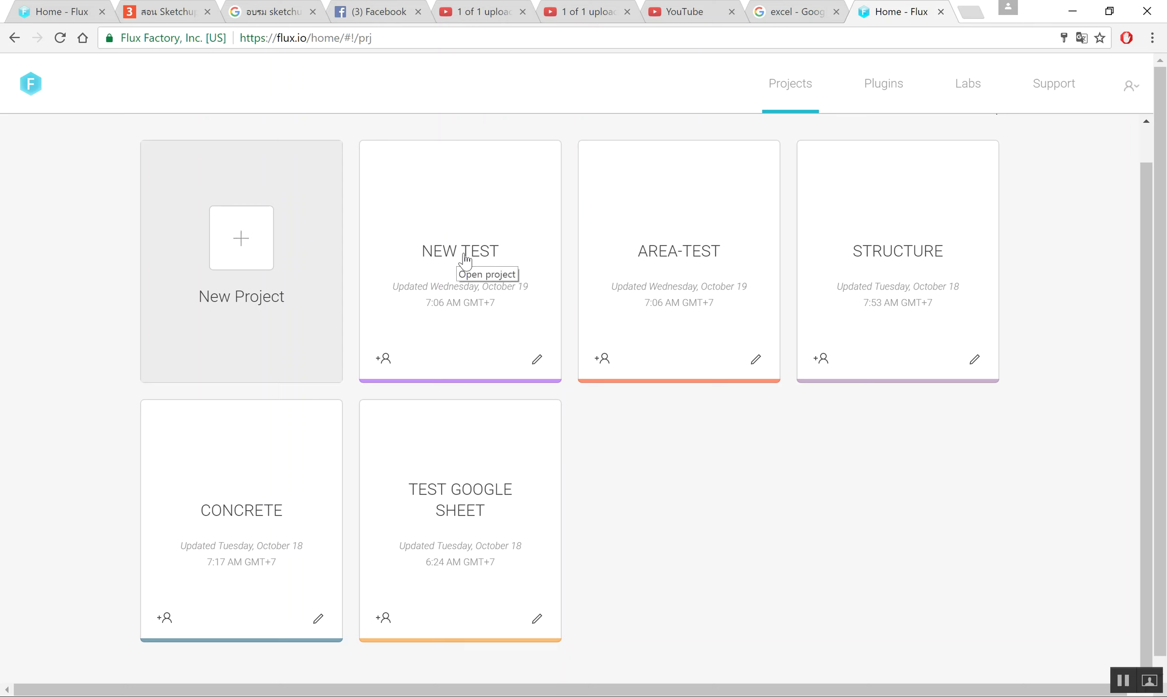
pyautogui.click(465, 259)
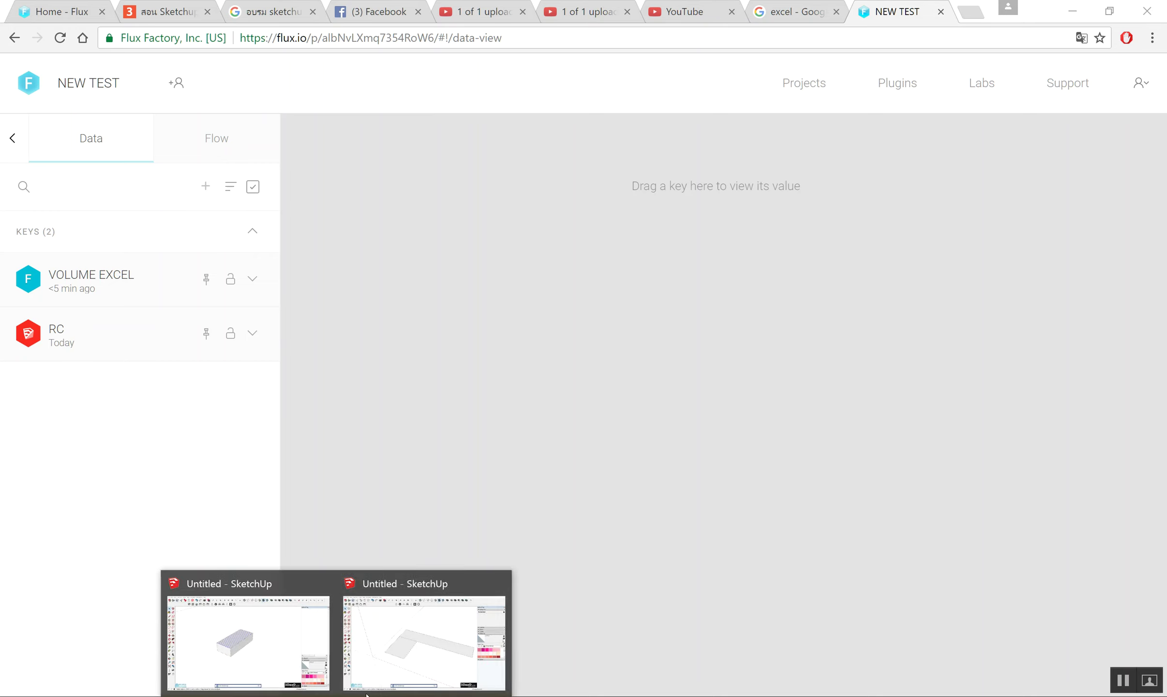
pyautogui.click(420, 643)
# Select the AREA-A group and review its TO FLUX connections in Connection Manager.
pyautogui.click(304, 54)
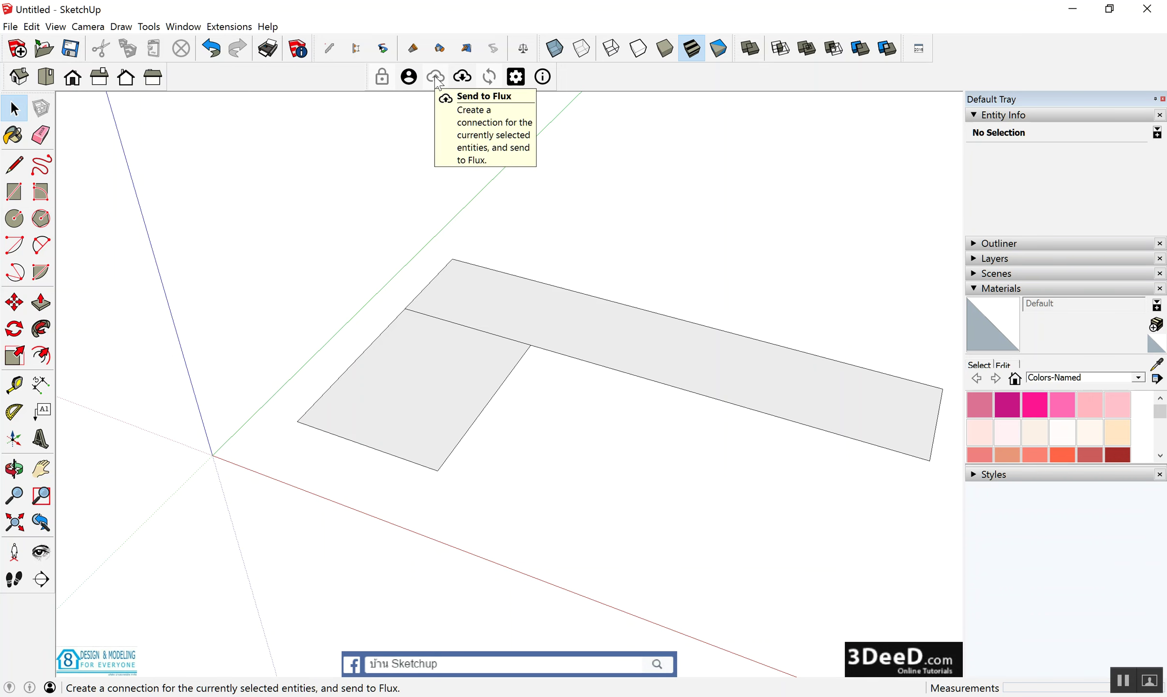
pyautogui.click(414, 398)
pyautogui.click(436, 77)
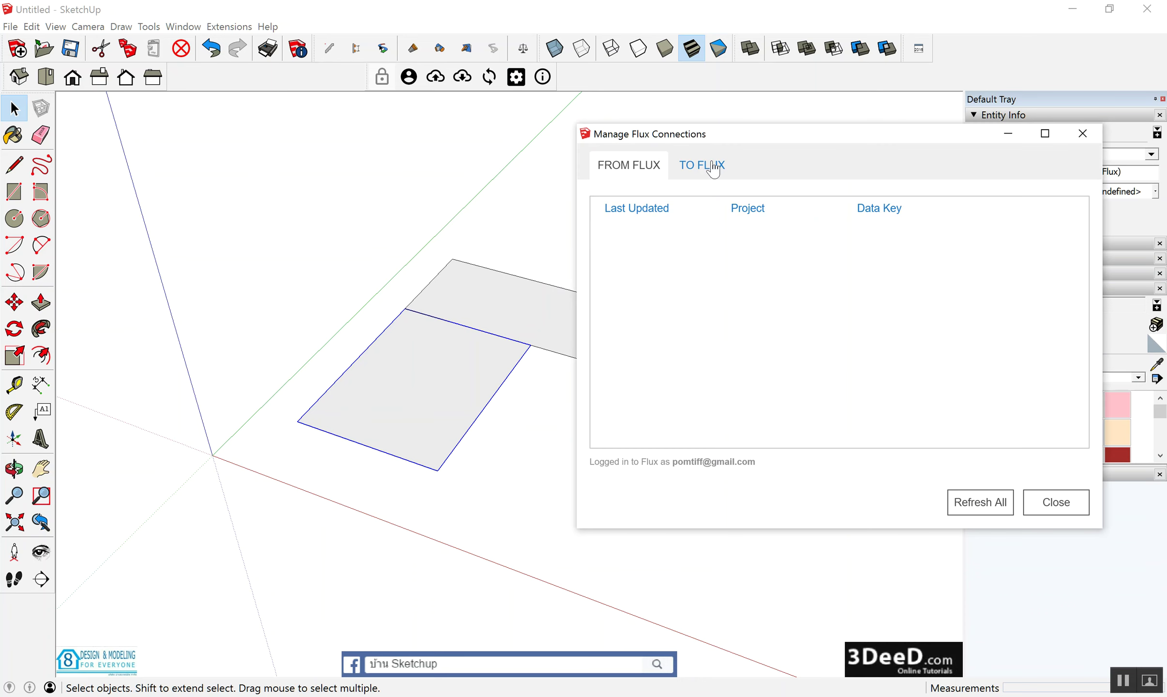
pyautogui.click(701, 165)
pyautogui.click(1084, 135)
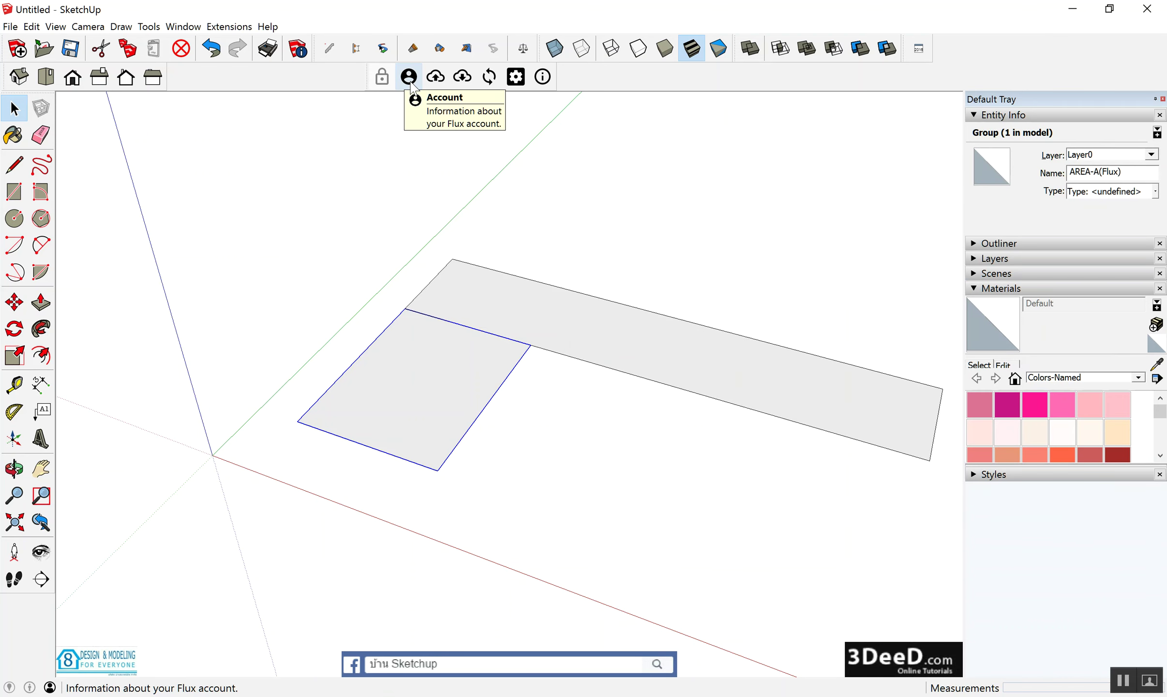
# Open and close the Flux account panel, then show About Flux with version v1.1.13.274.
pyautogui.click(409, 77)
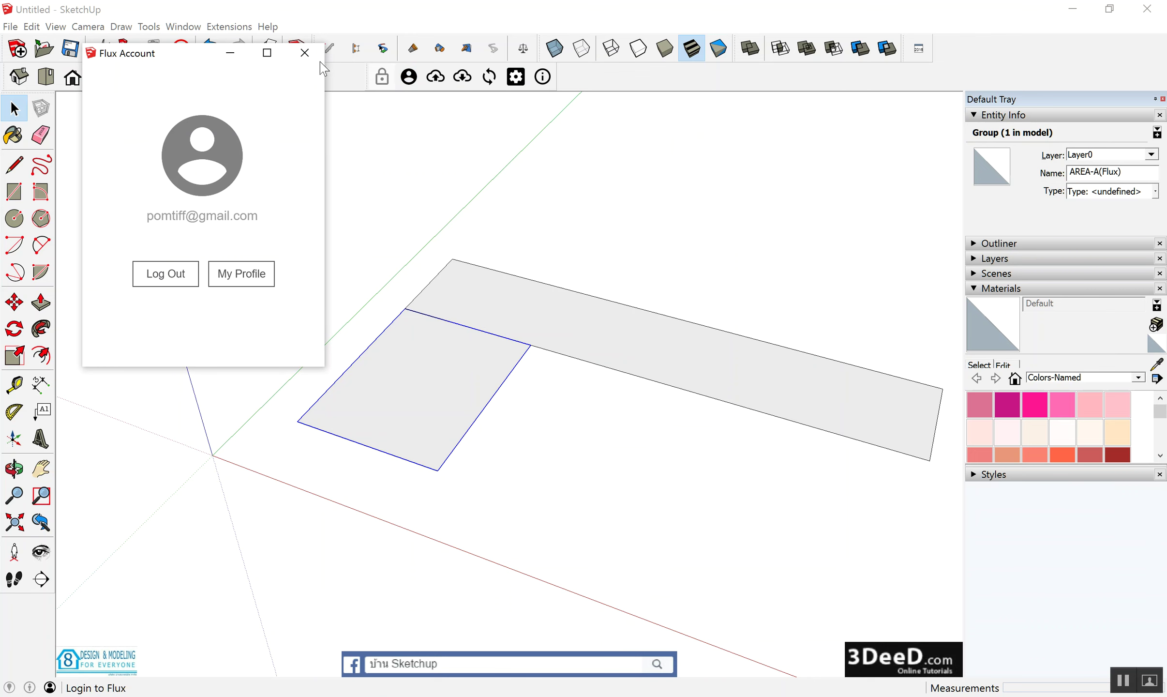
pyautogui.click(305, 52)
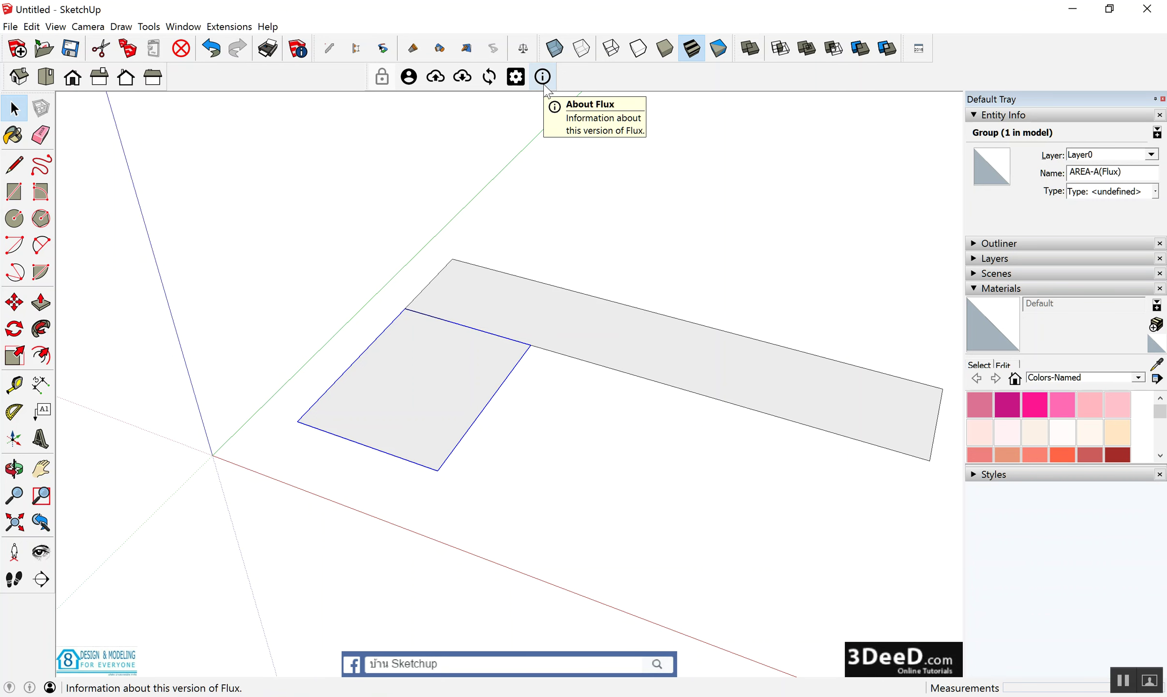
pyautogui.click(543, 78)
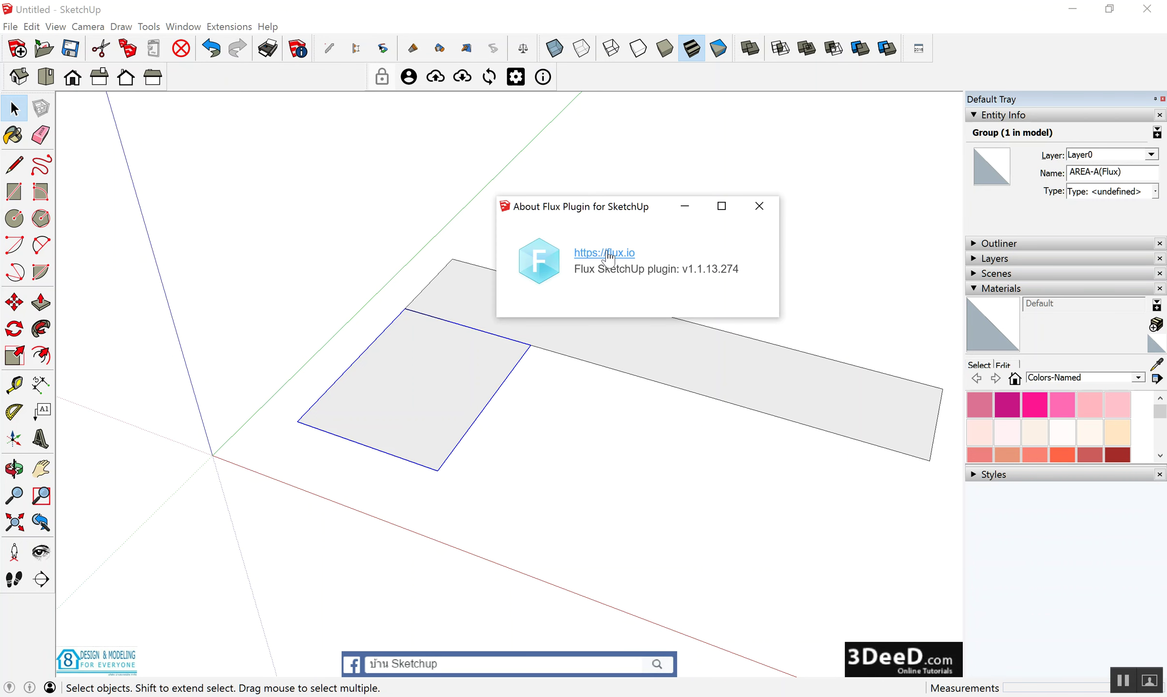